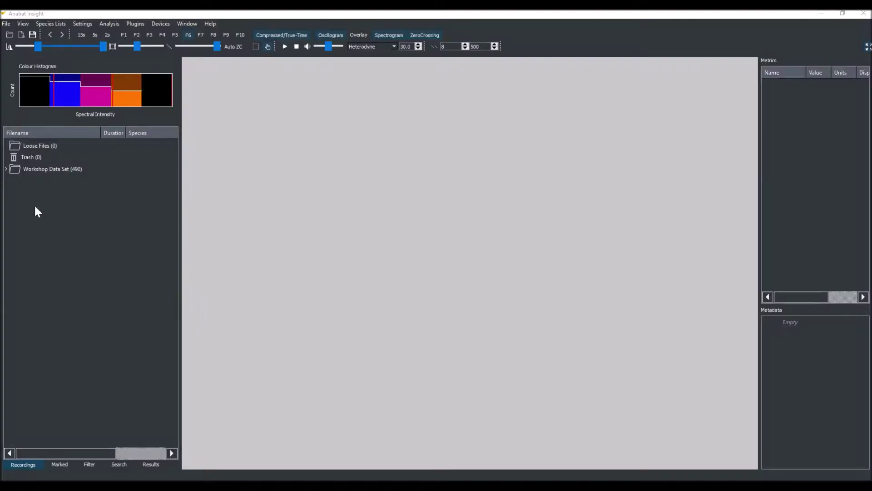
{"action": "left_click", "coordinate": [7, 169]}
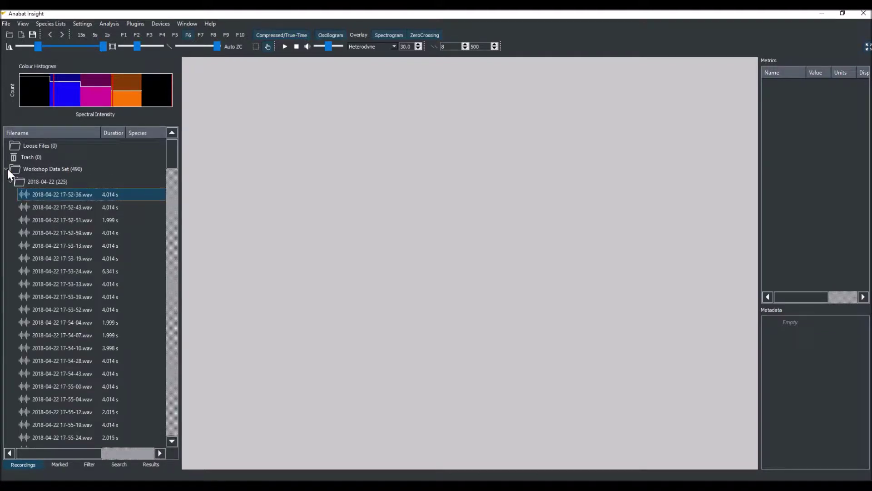
{"action": "left_click", "coordinate": [10, 181]}
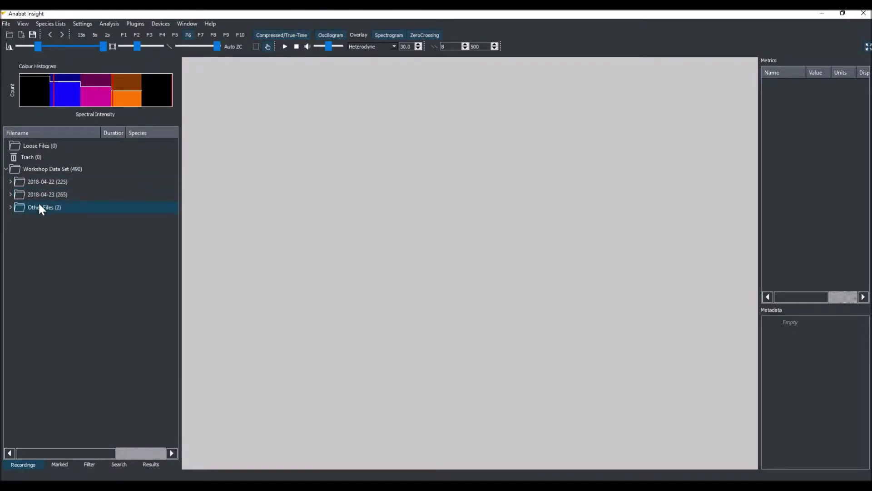
{"action": "left_click", "coordinate": [10, 181]}
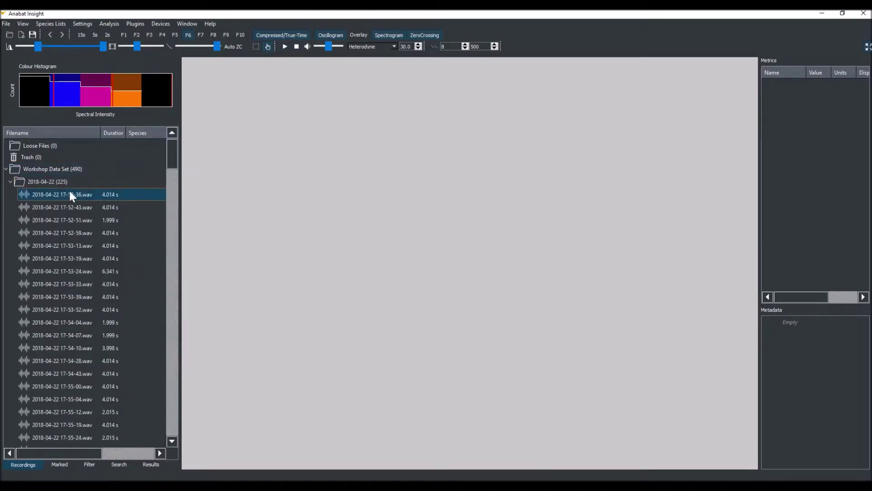
{"action": "left_click", "coordinate": [95, 199]}
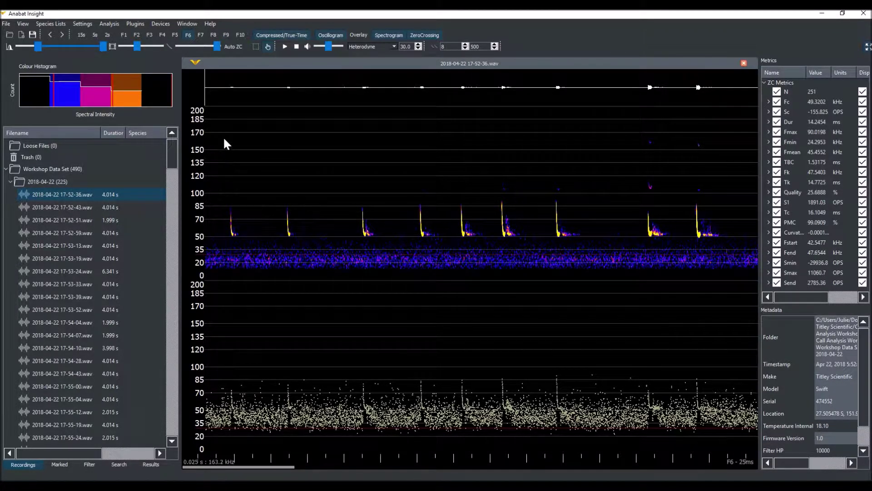
Apply smoothness level 9 and lower the zero-crossing threshold slightly.
{"action": "left_click", "coordinate": [86, 24]}
{"action": "mouse_move", "coordinate": [141, 57]}
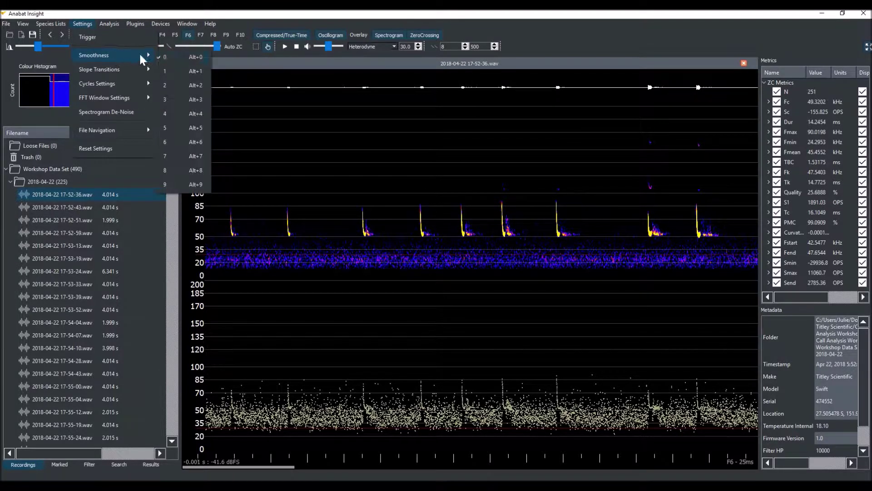
{"action": "left_click", "coordinate": [173, 183]}
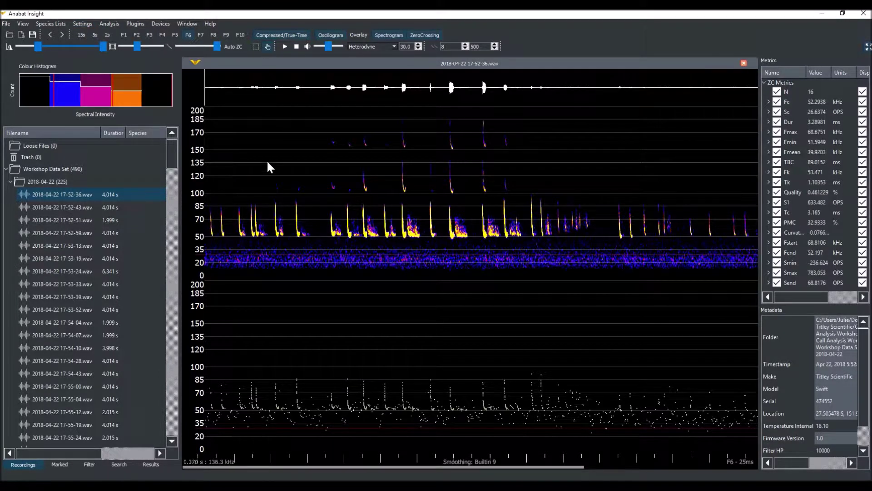
{"action": "left_click_drag", "start_coordinate": [217, 45], "coordinate": [209, 48]}
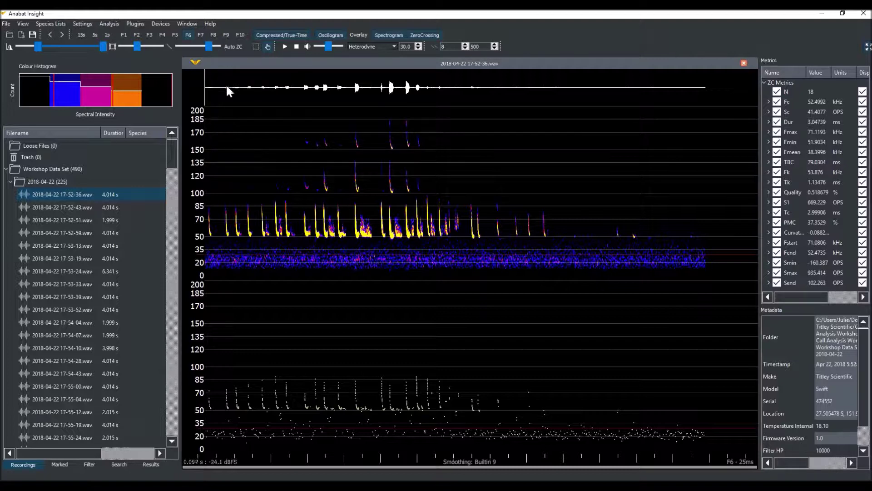
Switch the left panel to Search and open the Decision Tree builder.
{"action": "left_click", "coordinate": [121, 465]}
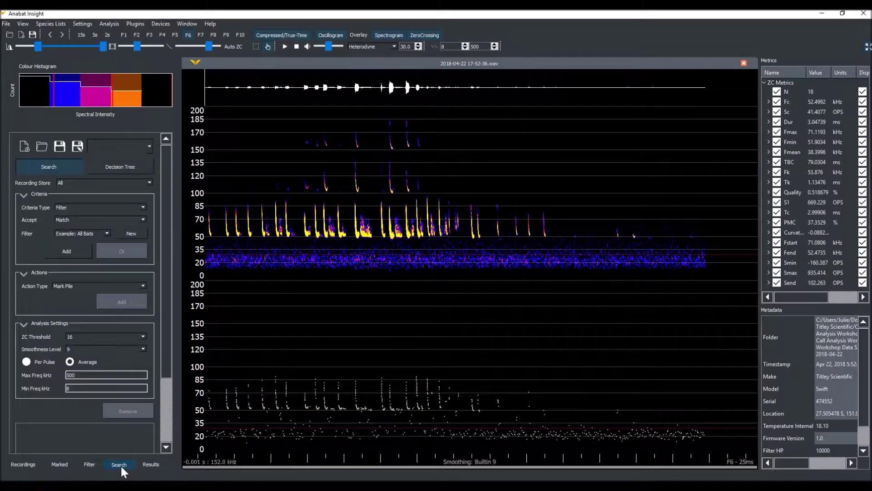
{"action": "left_click", "coordinate": [143, 168]}
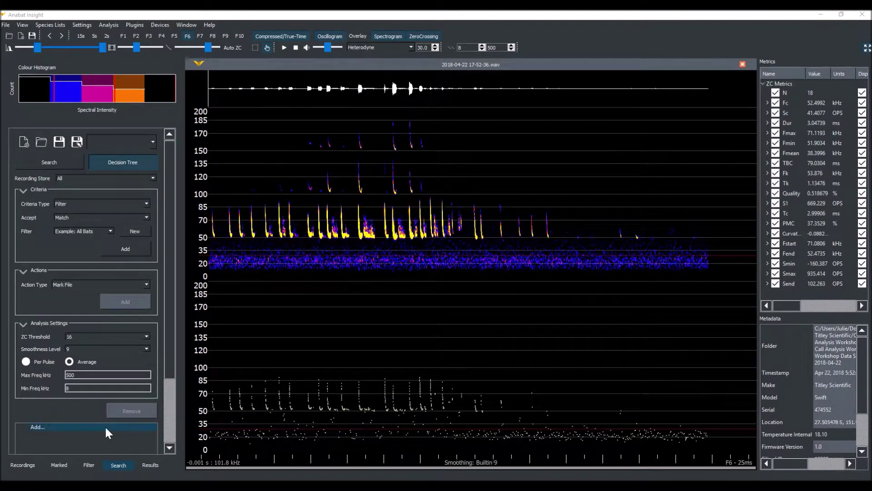
Add an 'If Pass filter Example: All Bats' rule as the first criterion and select its Else branch.
{"action": "left_click", "coordinate": [98, 428]}
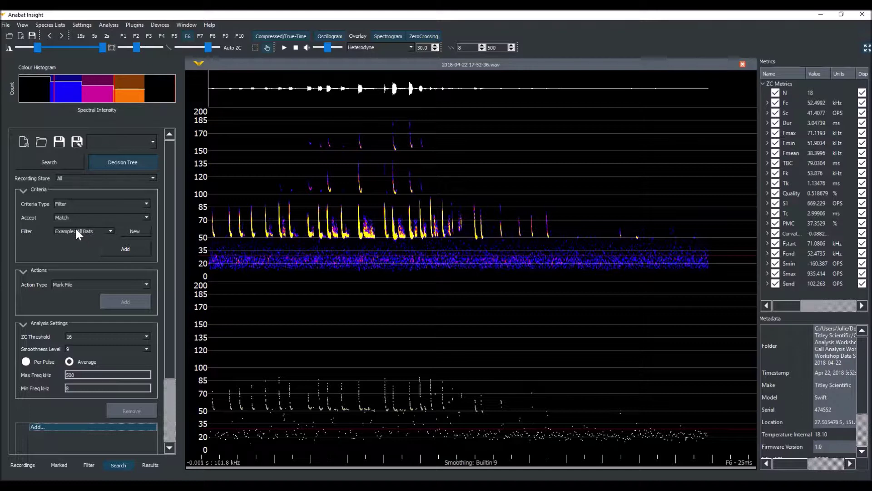
{"action": "left_click", "coordinate": [108, 251]}
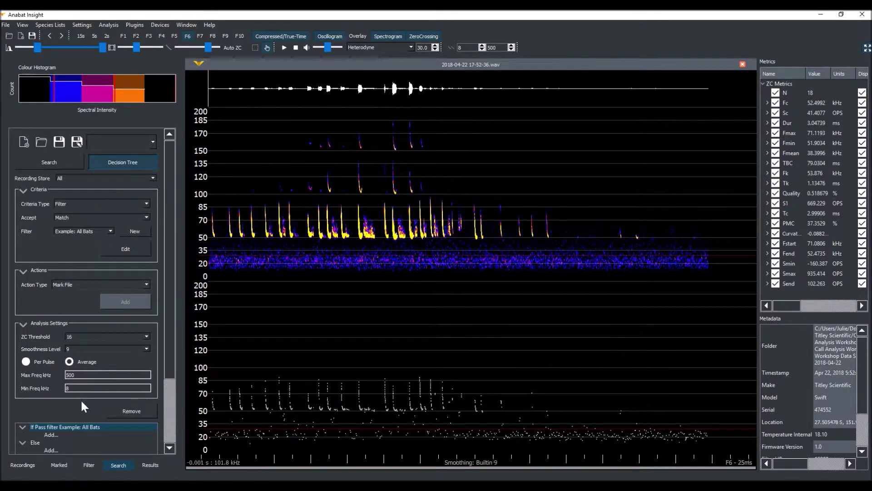
{"action": "left_click", "coordinate": [50, 449]}
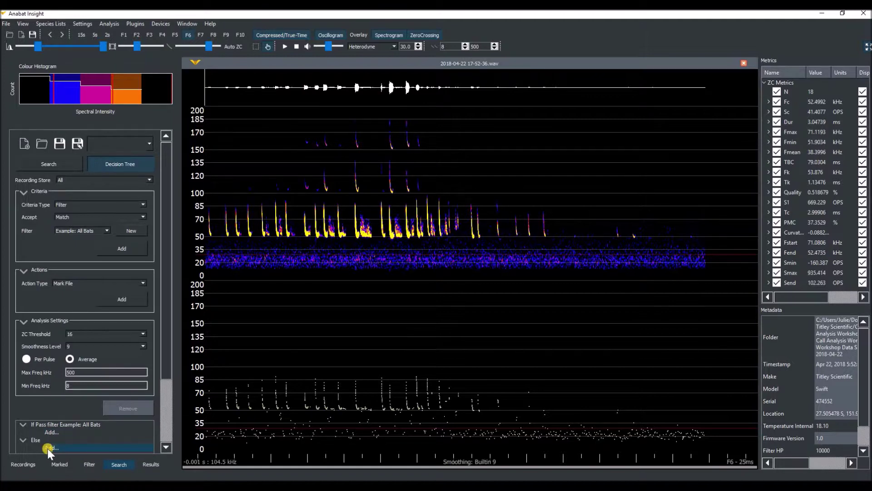
{"action": "left_click", "coordinate": [48, 447]}
Give the All Bats Else branch a Move to Trash action.
{"action": "left_click", "coordinate": [117, 284]}
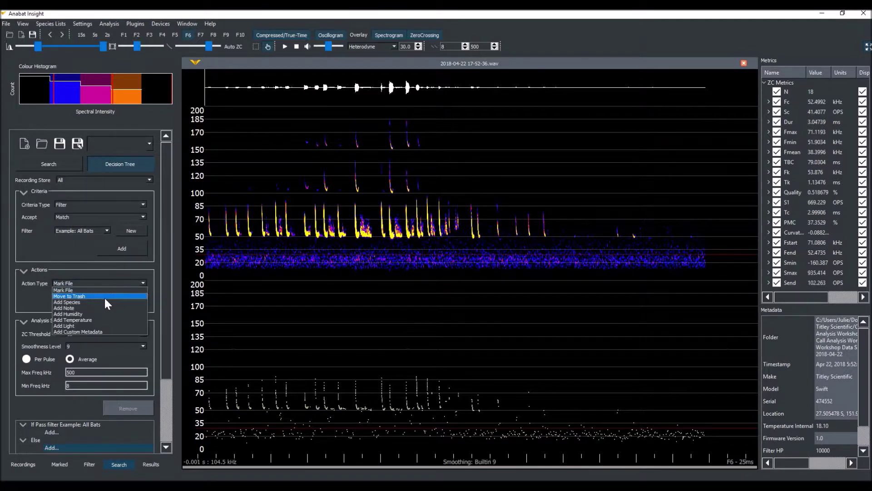
{"action": "left_click", "coordinate": [108, 301]}
{"action": "left_click", "coordinate": [107, 299]}
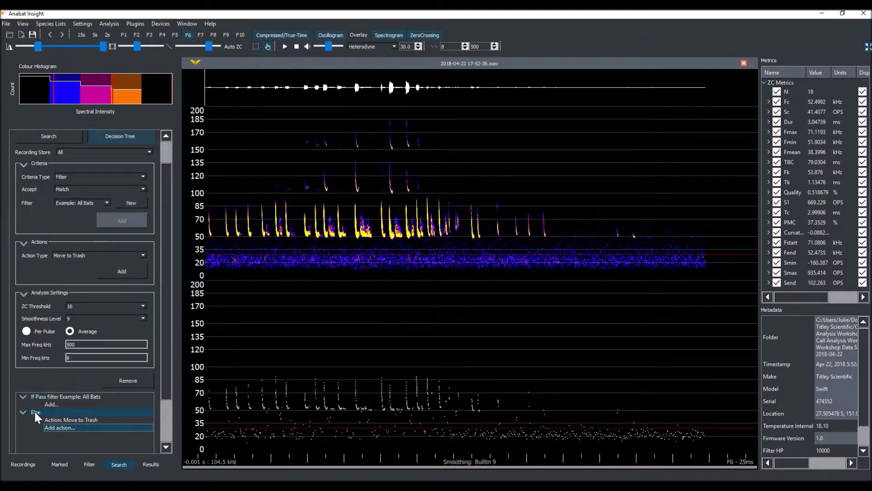
{"action": "left_click", "coordinate": [51, 403]}
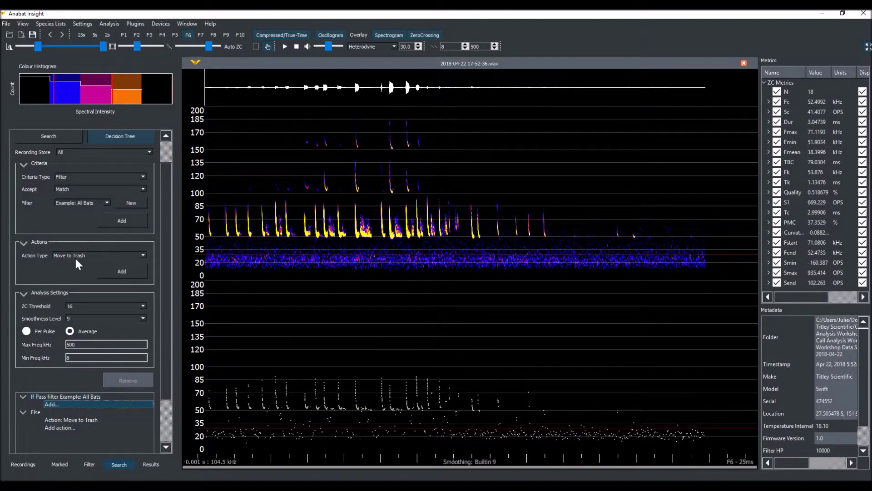
Nest an 'If Pulse count greater than 3' rule whose Else moves files to Trash.
{"action": "left_click", "coordinate": [99, 175]}
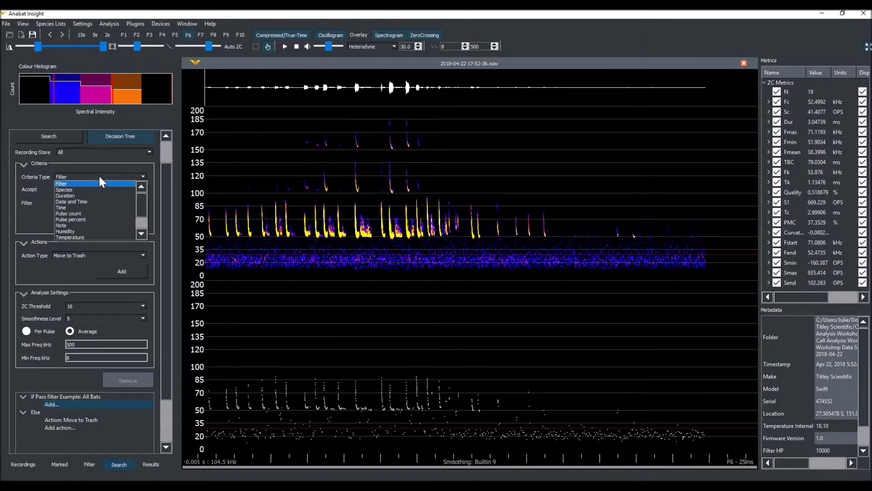
{"action": "left_click", "coordinate": [93, 213]}
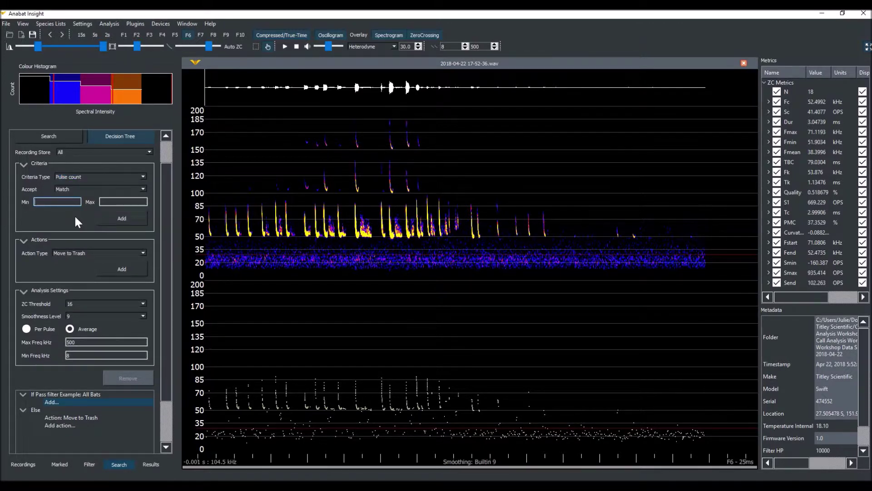
{"action": "type", "text": "3"}
{"action": "left_click", "coordinate": [104, 218]}
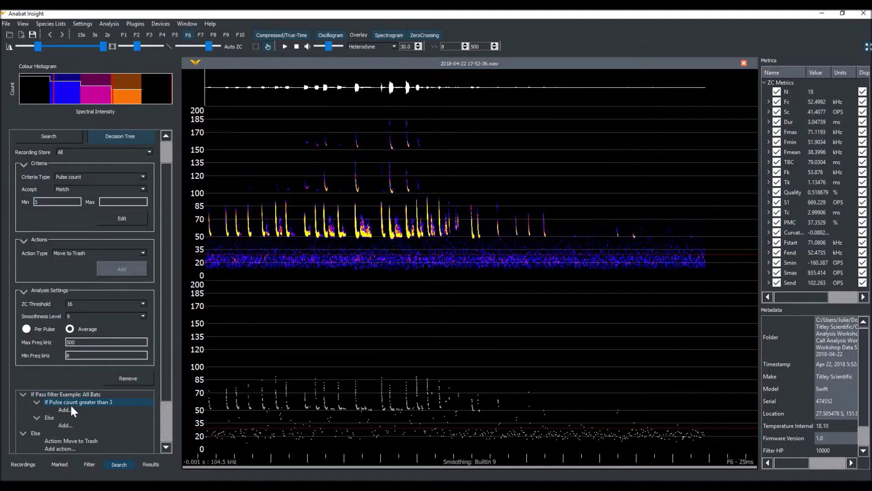
{"action": "left_click", "coordinate": [64, 424]}
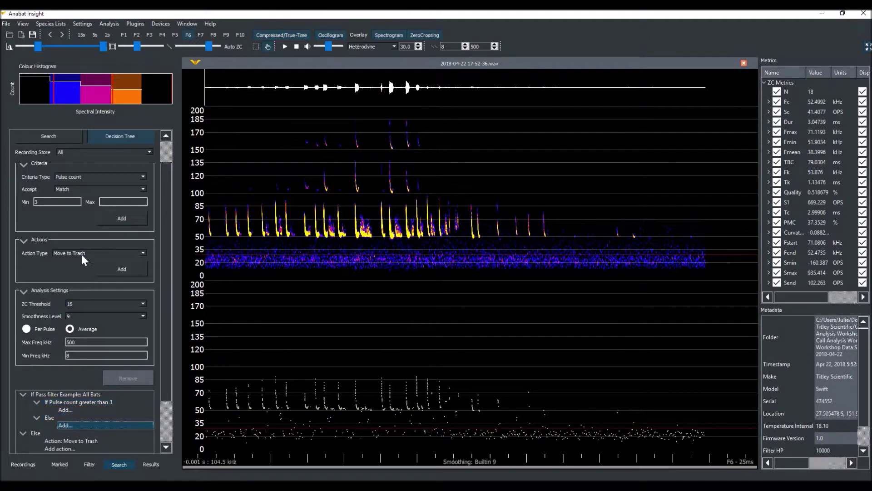
{"action": "left_click", "coordinate": [109, 268]}
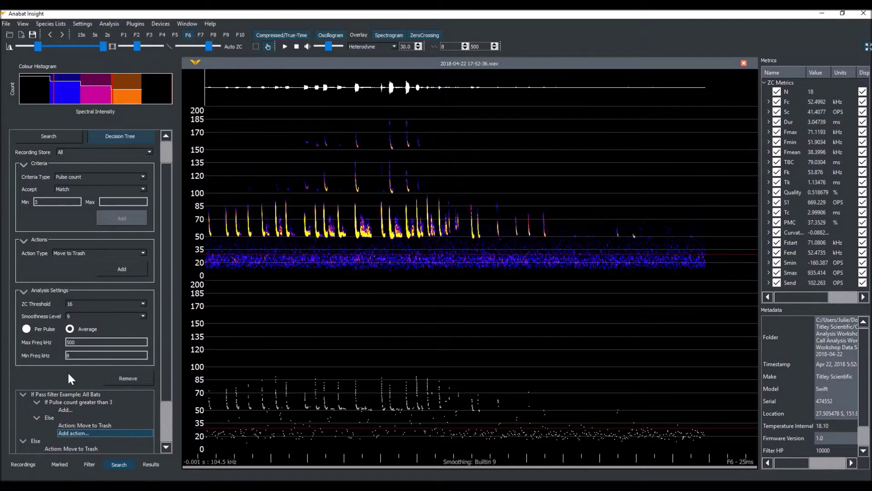
{"action": "left_click", "coordinate": [67, 408]}
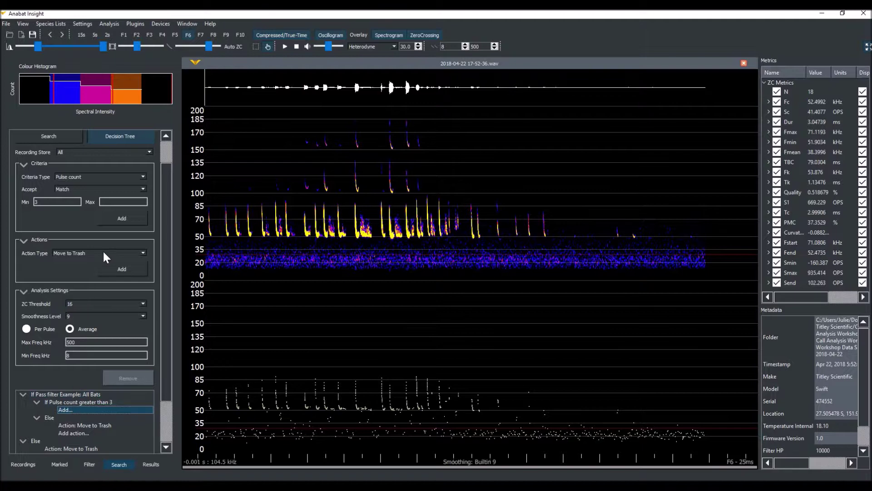
Create an FCmin68 filter (Fc minimum 68) and add it under the pulse count branch.
{"action": "left_click", "coordinate": [119, 181]}
{"action": "left_click", "coordinate": [103, 182]}
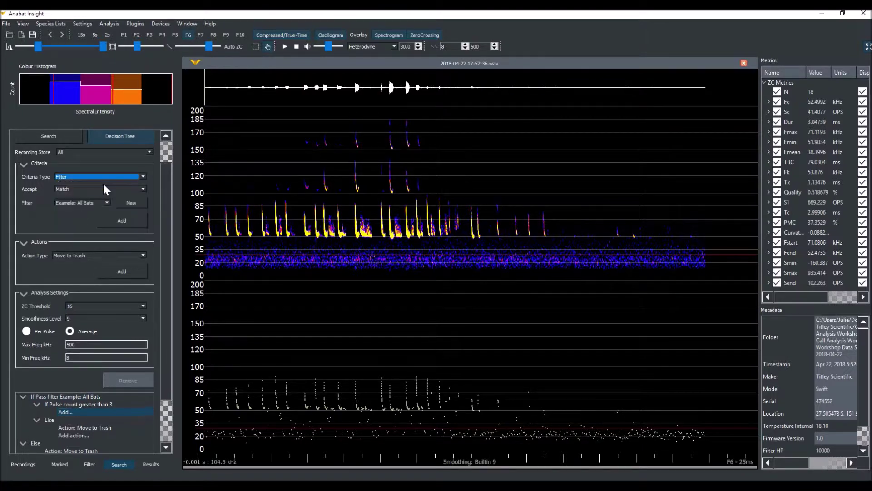
{"action": "left_click", "coordinate": [131, 203]}
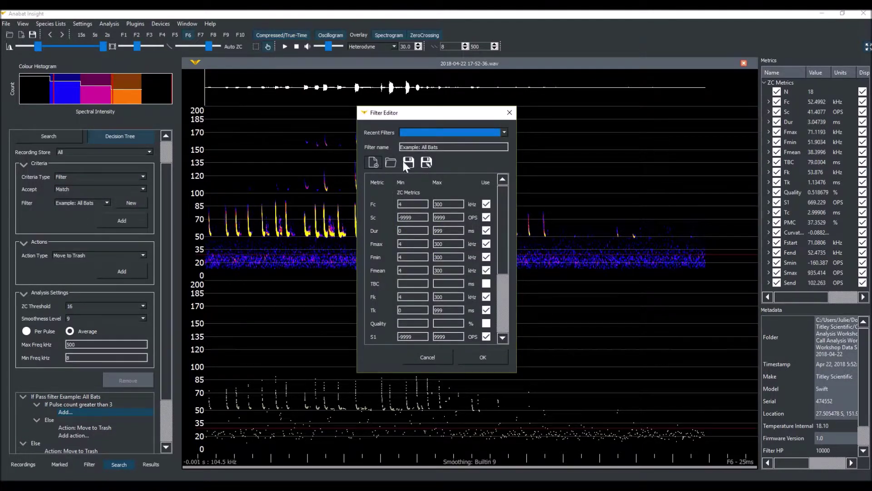
{"action": "left_click", "coordinate": [374, 162]}
{"action": "left_click", "coordinate": [410, 147]}
{"action": "type", "text": "FCmin"}
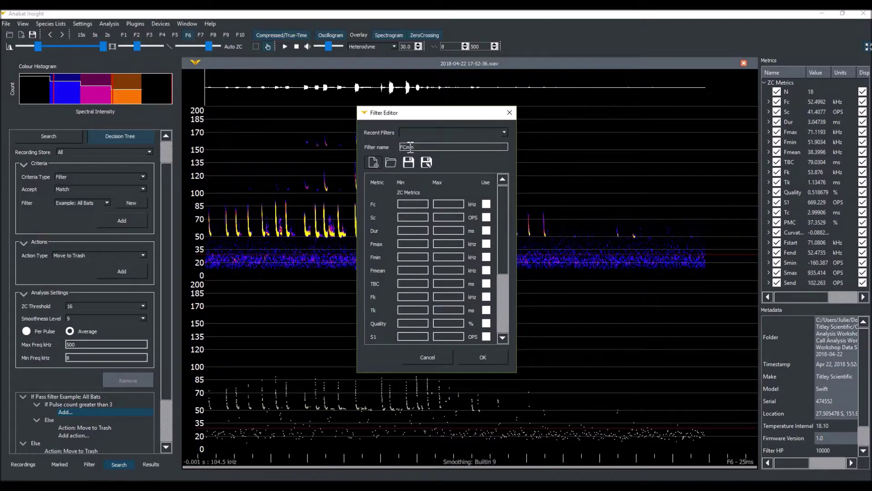
{"action": "type", "text": "68"}
{"action": "left_click", "coordinate": [413, 204]}
{"action": "type", "text": "68"}
{"action": "left_click", "coordinate": [481, 357]}
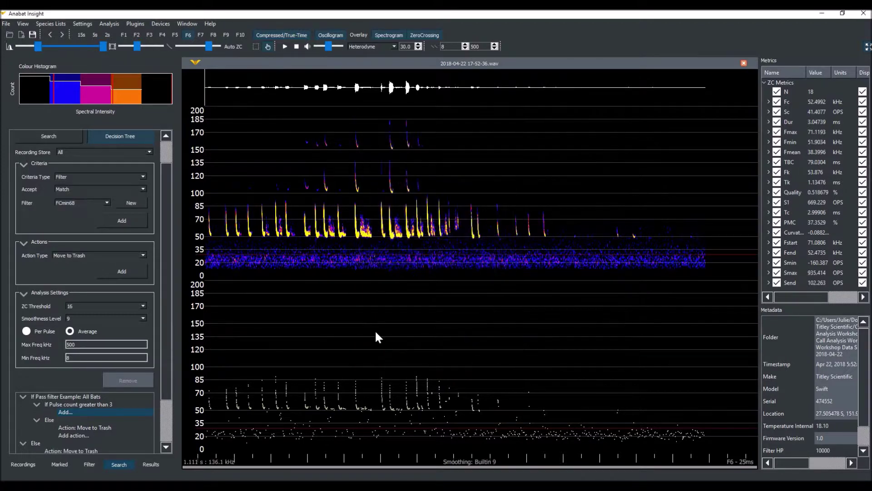
{"action": "left_click", "coordinate": [131, 220]}
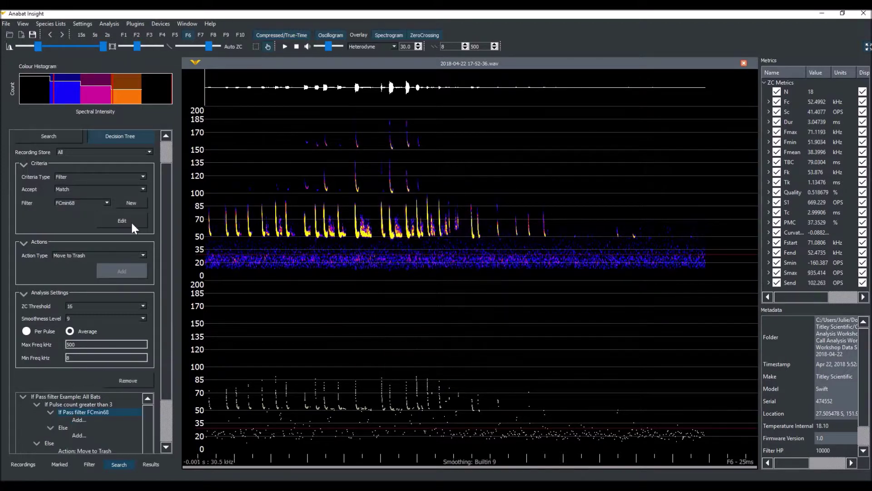
Assign species RhMe from the SEQ list to the FCmin68 branch.
{"action": "left_click", "coordinate": [80, 419]}
{"action": "left_click", "coordinate": [109, 255]}
{"action": "left_click", "coordinate": [113, 272]}
{"action": "left_click", "coordinate": [144, 268]}
{"action": "mouse_move", "coordinate": [209, 339]}
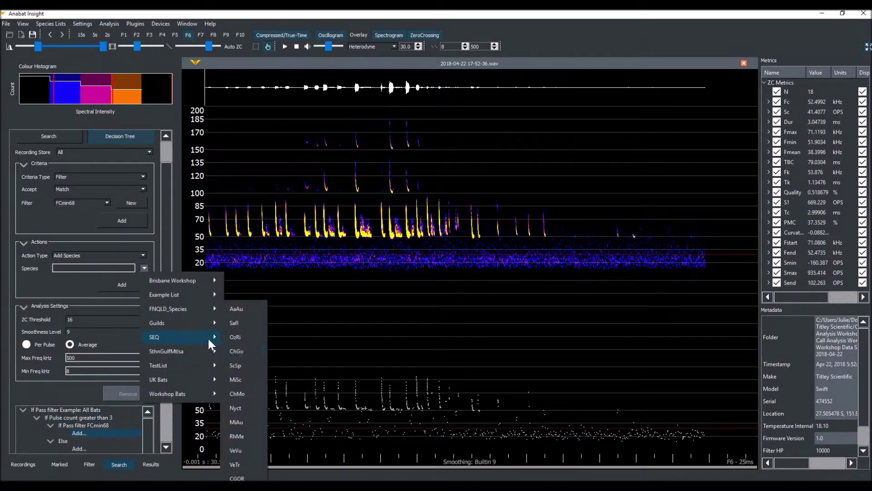
{"action": "left_click", "coordinate": [252, 435]}
{"action": "left_click", "coordinate": [122, 285]}
{"action": "left_click_drag", "start_coordinate": [179, 363], "coordinate": [245, 364]}
Under the Else, add a new FCmax15 filter rule with Fc maximum 15.
{"action": "left_click", "coordinate": [80, 429]}
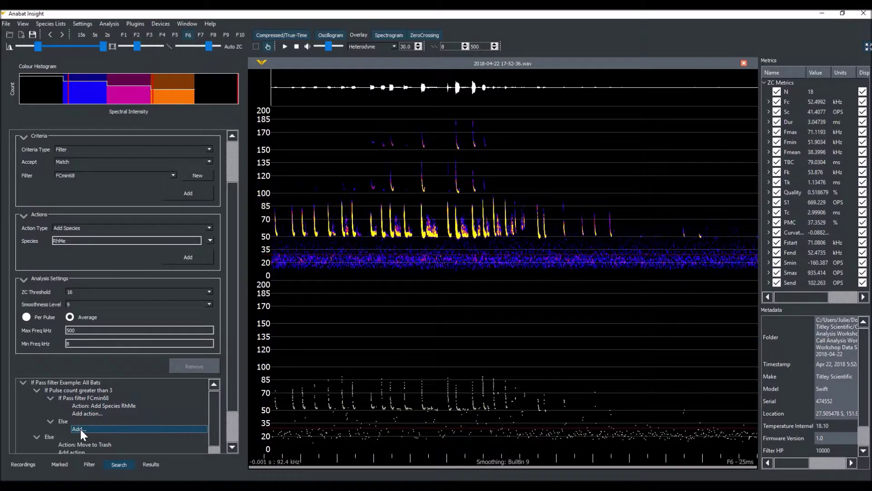
{"action": "left_click", "coordinate": [193, 176]}
{"action": "left_click", "coordinate": [370, 163]}
{"action": "type", "text": "FCmax15"}
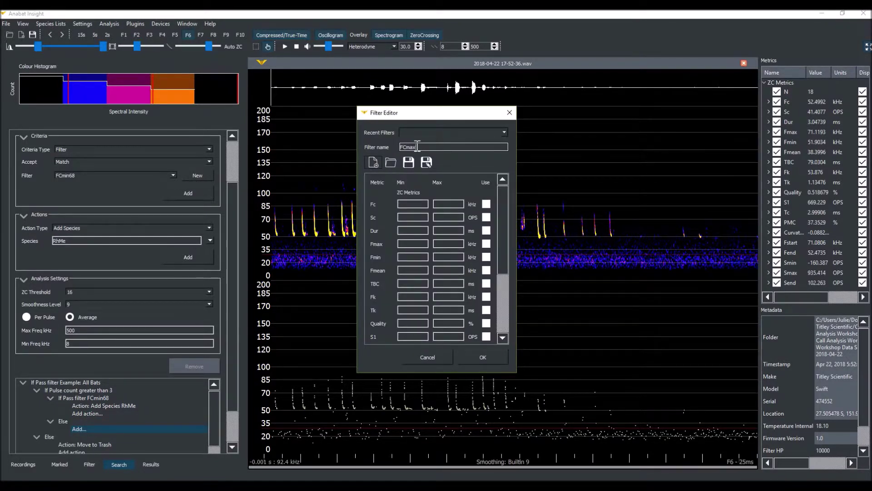
{"action": "left_click", "coordinate": [440, 204]}
{"action": "type", "text": "15"}
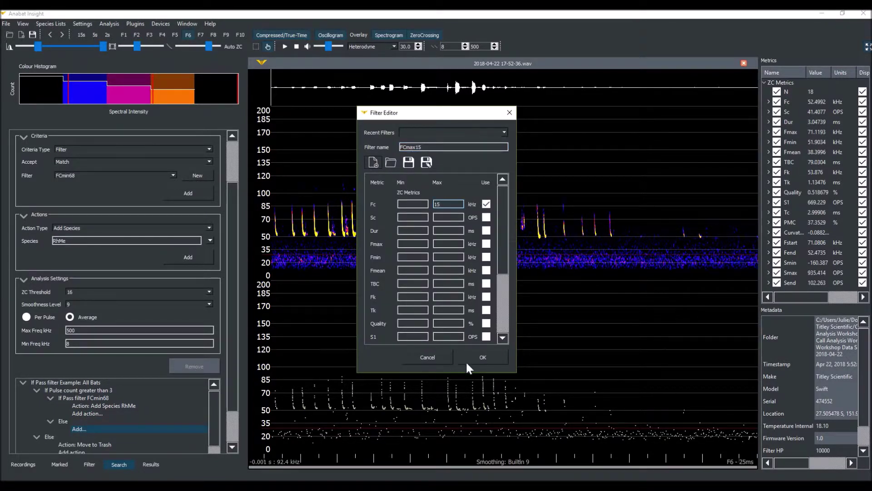
{"action": "left_click", "coordinate": [465, 359]}
{"action": "left_click", "coordinate": [188, 193]}
Label the FCmax15 branch with species AaAu.
{"action": "left_click", "coordinate": [106, 436]}
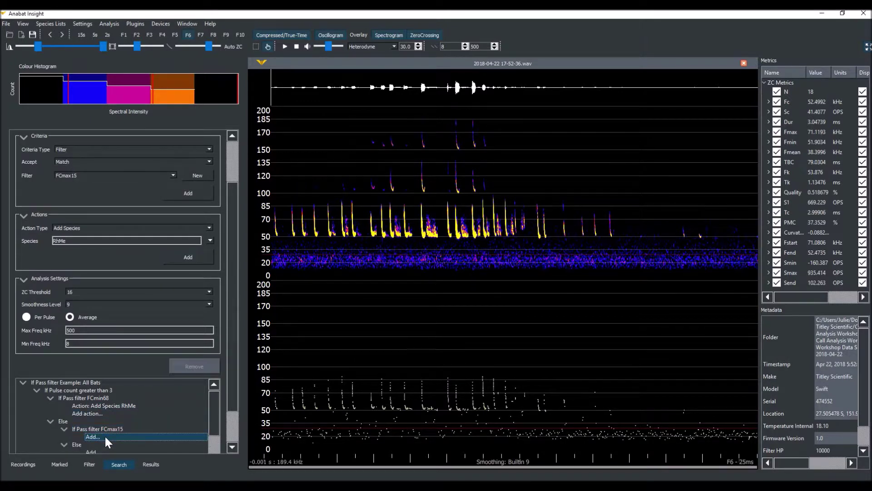
{"action": "left_click", "coordinate": [210, 241]}
{"action": "mouse_move", "coordinate": [270, 310]}
{"action": "left_click", "coordinate": [309, 311]}
{"action": "left_click", "coordinate": [196, 257]}
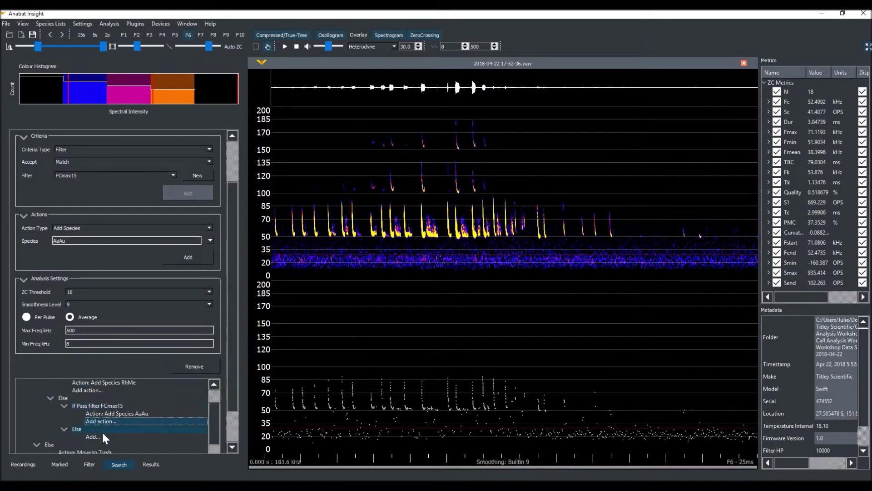
{"action": "left_click", "coordinate": [101, 434]}
Add an FC15-25 filter rule (Fc 15 to 25) labelled with species AASF.
{"action": "left_click", "coordinate": [197, 175]}
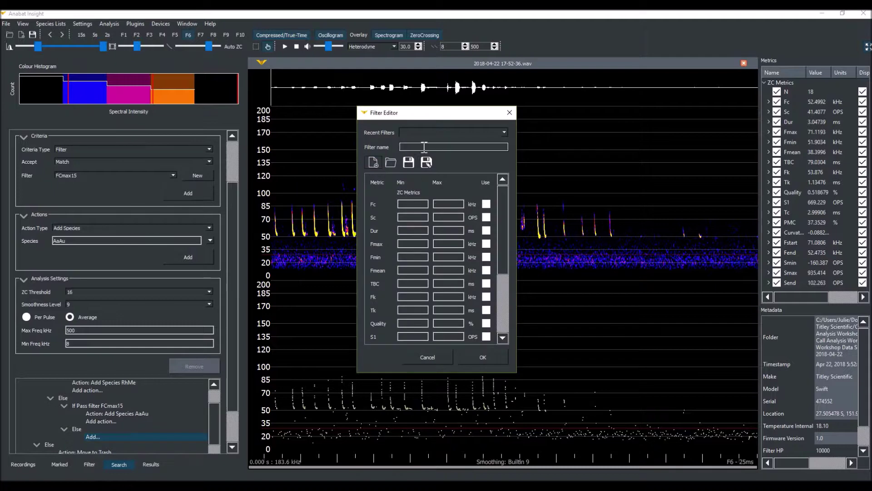
{"action": "type", "text": "FC15-25"}
{"action": "left_click", "coordinate": [412, 204]}
{"action": "type", "text": "15"}
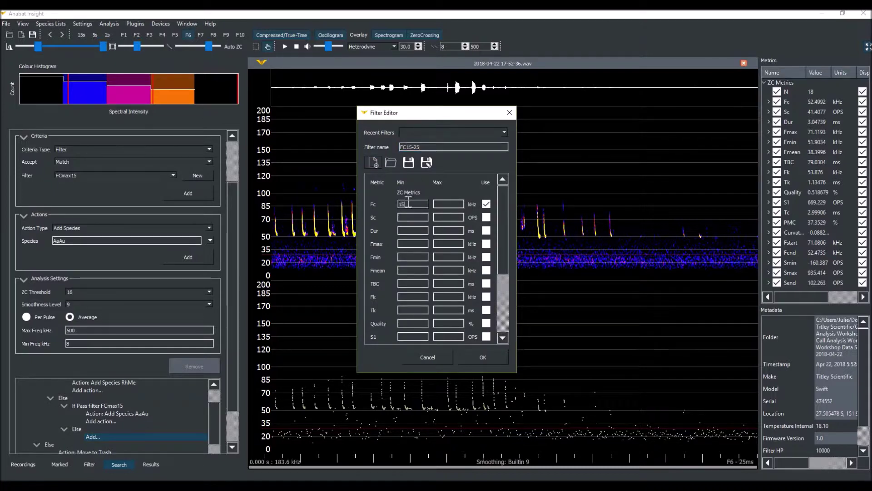
{"action": "left_click", "coordinate": [441, 204]}
{"action": "type", "text": "25"}
{"action": "left_click", "coordinate": [483, 357]}
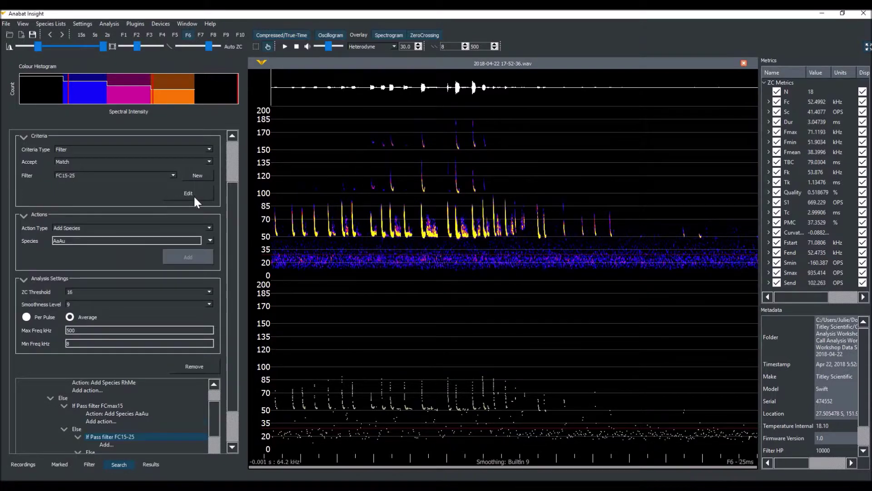
{"action": "left_click", "coordinate": [130, 443]}
{"action": "left_click", "coordinate": [210, 240]}
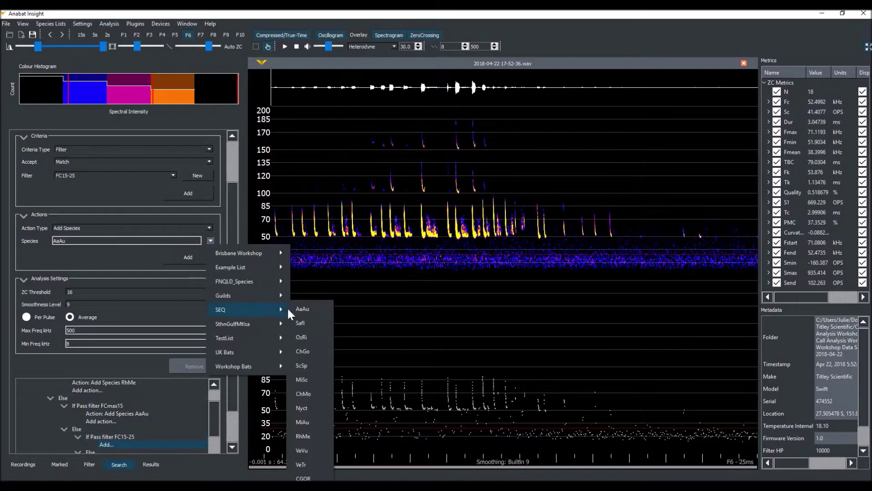
{"action": "left_click", "coordinate": [300, 322]}
{"action": "left_click", "coordinate": [187, 257]}
Under the next Else, add an FC25-27 filter rule with Fc 25 to 27.
{"action": "left_click", "coordinate": [138, 410]}
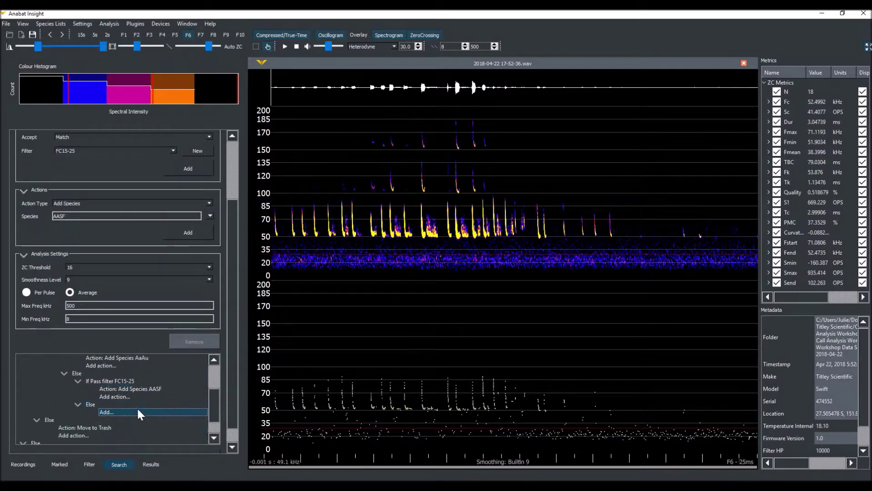
{"action": "left_click", "coordinate": [186, 150]}
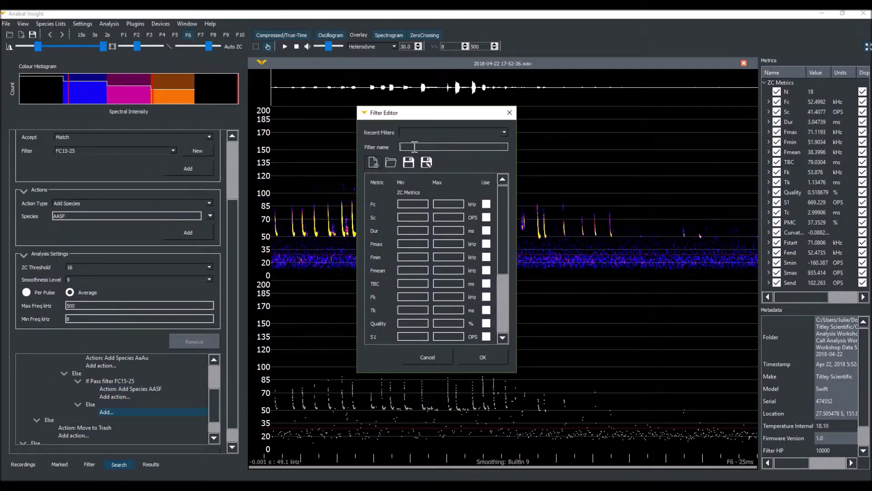
{"action": "type", "text": "FC25-27"}
{"action": "left_click", "coordinate": [414, 203]}
{"action": "type", "text": "25"}
{"action": "left_click", "coordinate": [448, 204]}
{"action": "type", "text": "27"}
{"action": "left_click", "coordinate": [483, 357]}
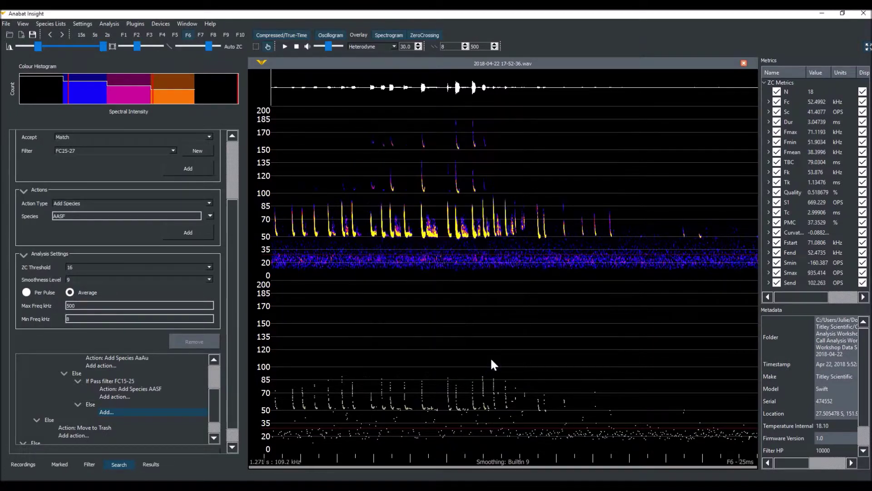
{"action": "left_click", "coordinate": [190, 169]}
Assign species CGOR to the FC25-27 branch.
{"action": "left_click", "coordinate": [122, 418]}
{"action": "left_click", "coordinate": [210, 216]}
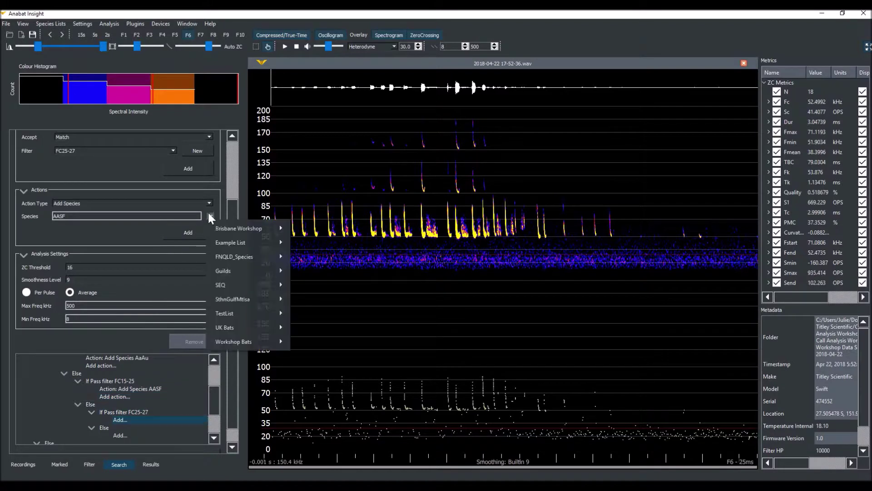
{"action": "mouse_move", "coordinate": [282, 300]}
{"action": "left_click", "coordinate": [309, 457]}
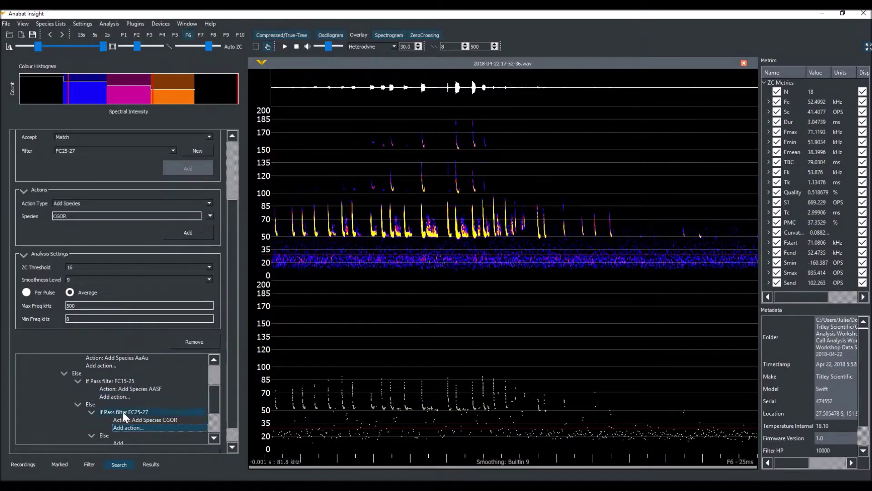
{"action": "scroll", "coordinate": [122, 411], "scroll_direction": "down", "scroll_amount": 1}
Add an FC27-36 filter rule (Fc 27 to 36) under the last Else.
{"action": "left_click", "coordinate": [120, 419]}
{"action": "left_click", "coordinate": [198, 151]}
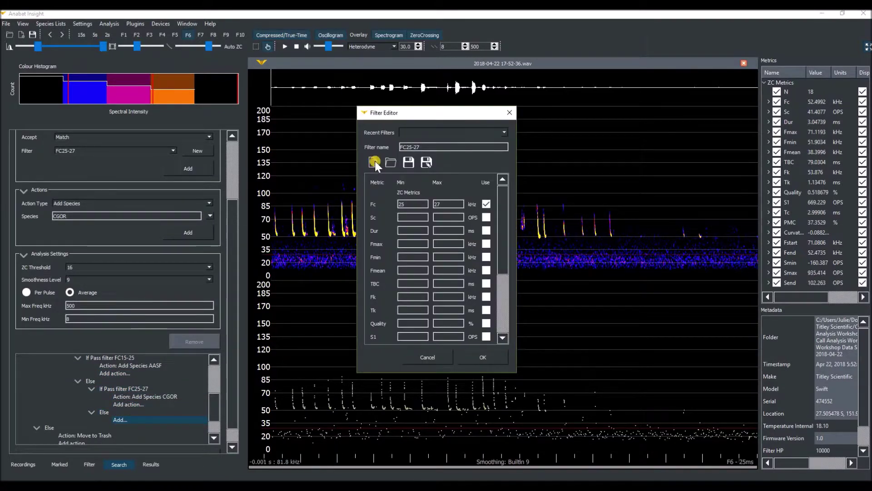
{"action": "left_click", "coordinate": [414, 204]}
{"action": "type", "text": "27"}
{"action": "key", "text": "Tab"}
{"action": "type", "text": "36"}
{"action": "left_click", "coordinate": [411, 147]}
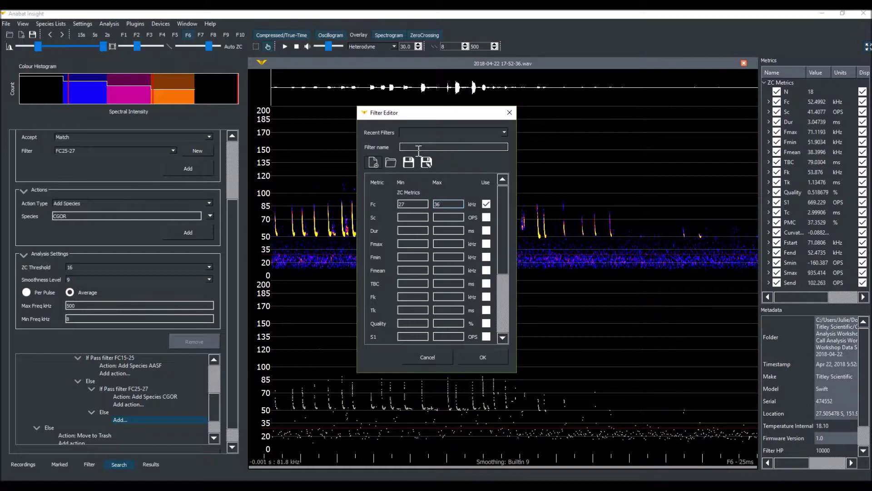
{"action": "type", "text": "FC27-36"}
{"action": "left_click", "coordinate": [482, 356]}
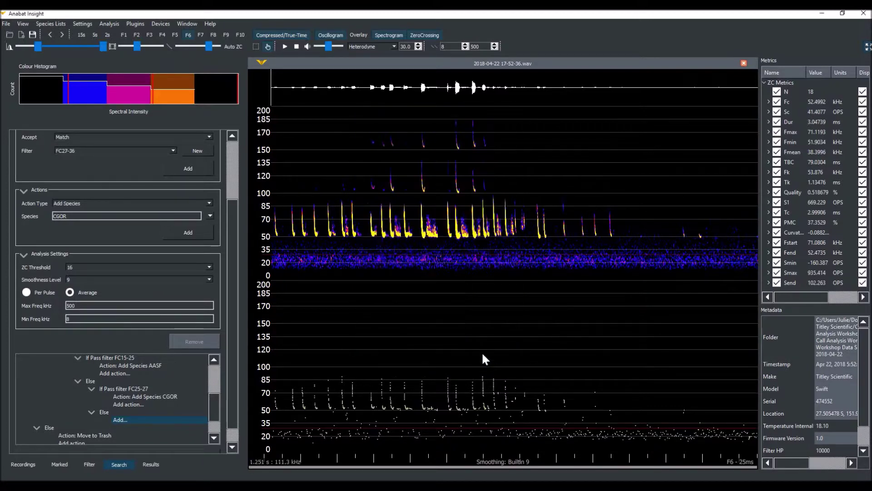
{"action": "left_click", "coordinate": [186, 167]}
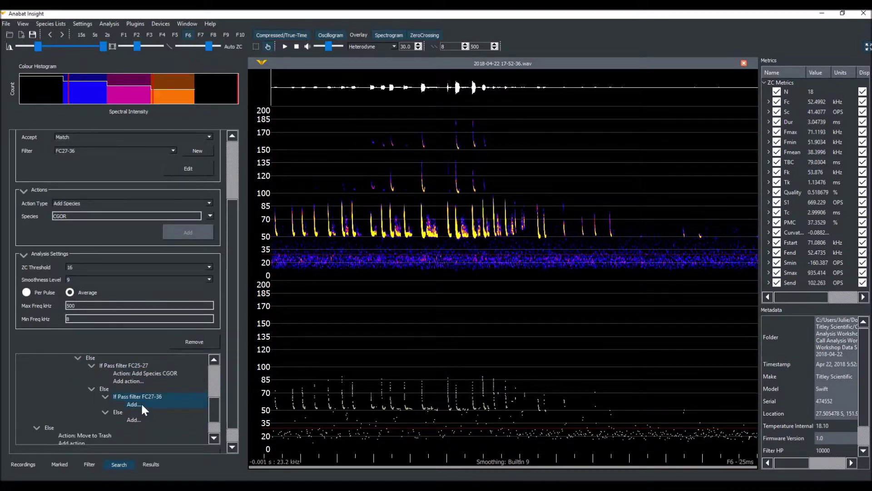
{"action": "left_click", "coordinate": [142, 404]}
Nest a TBCmax200 filter rule (TBC maximum 200) under FC27-36, labelled ChGo.
{"action": "left_click", "coordinate": [197, 150]}
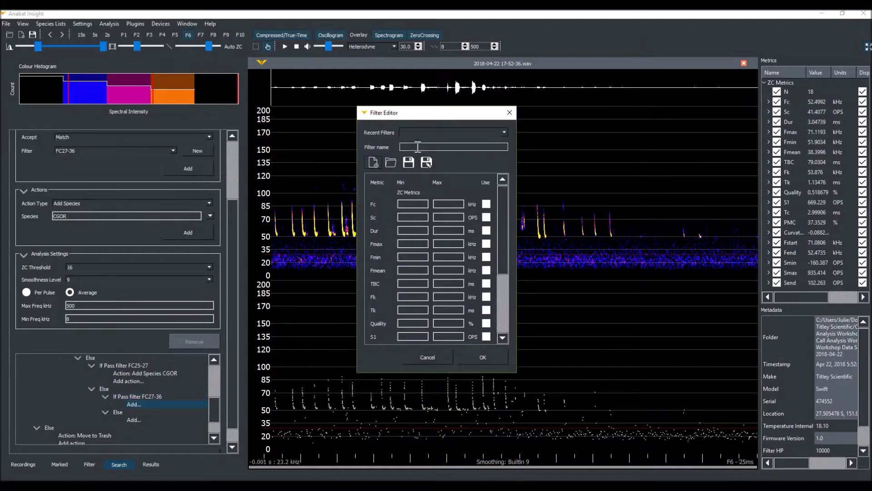
{"action": "type", "text": "TBCmax200"}
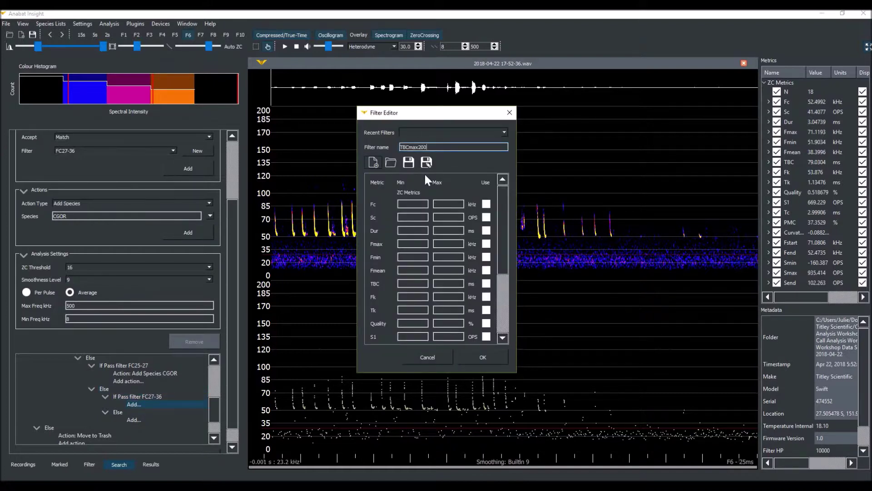
{"action": "left_click", "coordinate": [447, 284]}
{"action": "type", "text": "200"}
{"action": "left_click", "coordinate": [481, 359]}
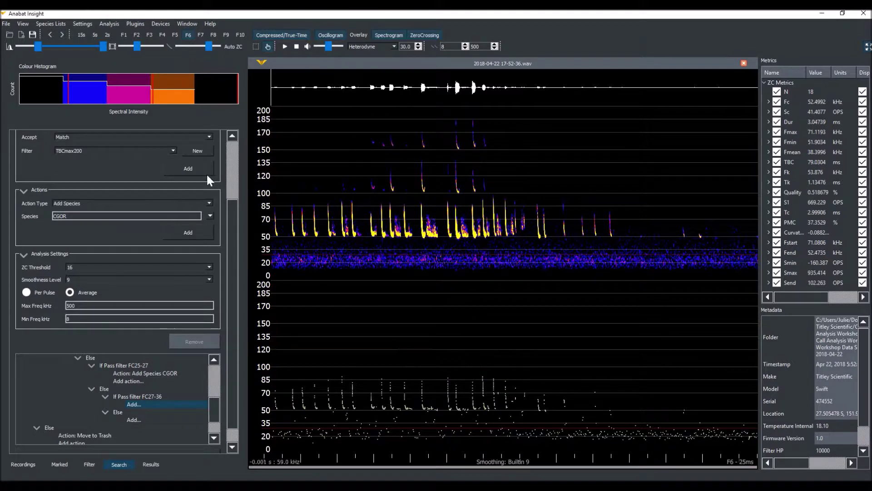
{"action": "left_click", "coordinate": [188, 168]}
{"action": "left_click", "coordinate": [152, 412]}
{"action": "left_click", "coordinate": [210, 215]}
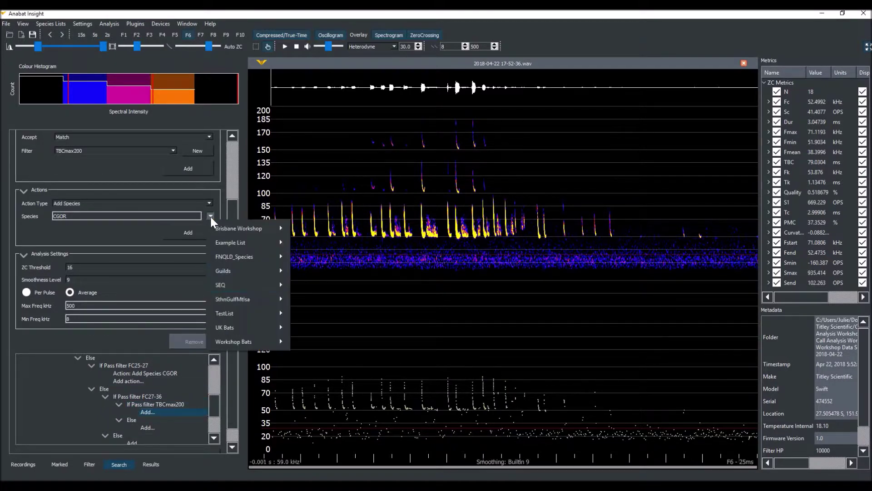
{"action": "mouse_move", "coordinate": [255, 283]}
{"action": "left_click", "coordinate": [311, 326]}
{"action": "left_click", "coordinate": [203, 230]}
Under its Else, add a TBC200-300 filter rule with TBC 200 to 300.
{"action": "left_click", "coordinate": [148, 435]}
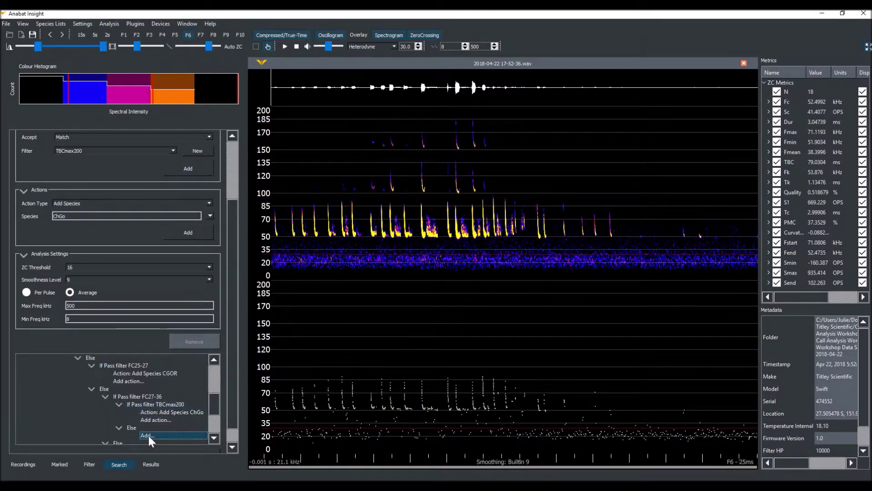
{"action": "left_click", "coordinate": [197, 151]}
{"action": "left_click_drag", "start_coordinate": [427, 147], "coordinate": [411, 146]}
{"action": "left_click", "coordinate": [376, 161]}
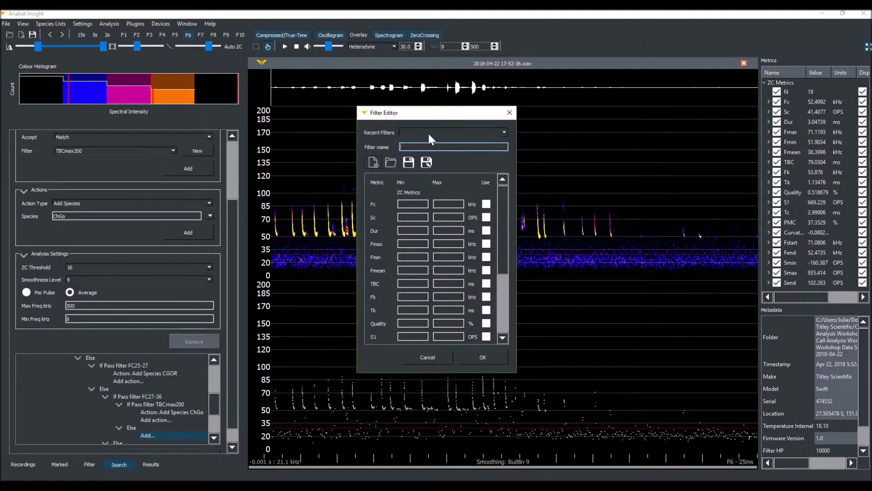
{"action": "type", "text": "TBC200-300"}
{"action": "left_click", "coordinate": [413, 283]}
{"action": "type", "text": "200"}
{"action": "left_click", "coordinate": [441, 283]}
{"action": "type", "text": "300"}
{"action": "left_click", "coordinate": [480, 357]}
Assign species CGOR to the TBC200-300 branch.
{"action": "scroll", "coordinate": [173, 415], "scroll_direction": "down", "scroll_amount": 1}
{"action": "left_click", "coordinate": [173, 415]}
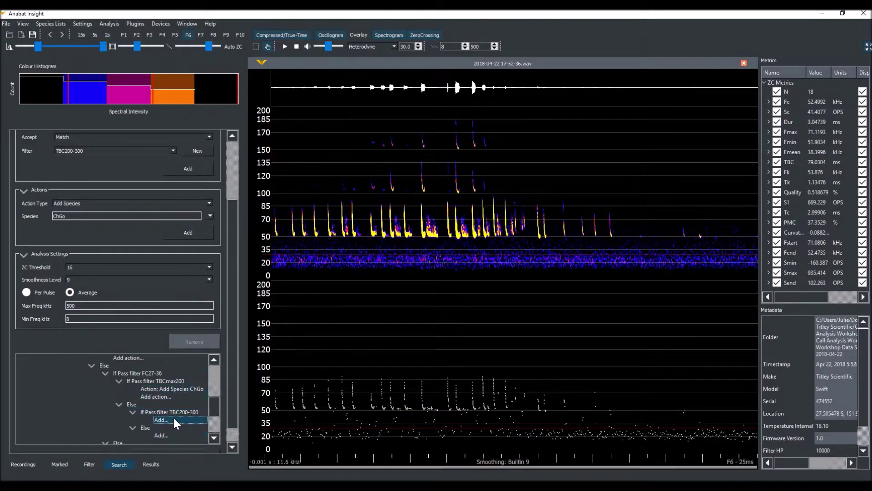
{"action": "left_click", "coordinate": [210, 216]}
{"action": "left_click", "coordinate": [239, 333]}
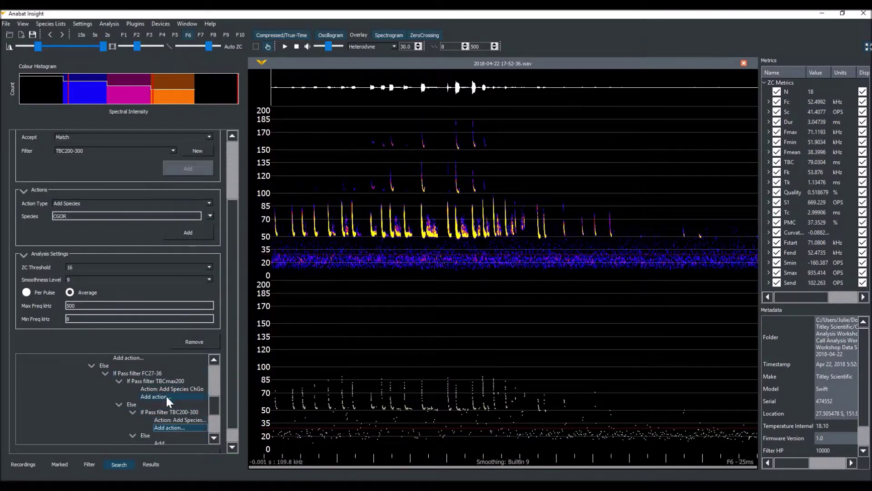
{"action": "left_click", "coordinate": [165, 419]}
Add a TBCmin300 filter rule (TBC minimum 300) labelled OzRi.
{"action": "left_click", "coordinate": [187, 151]}
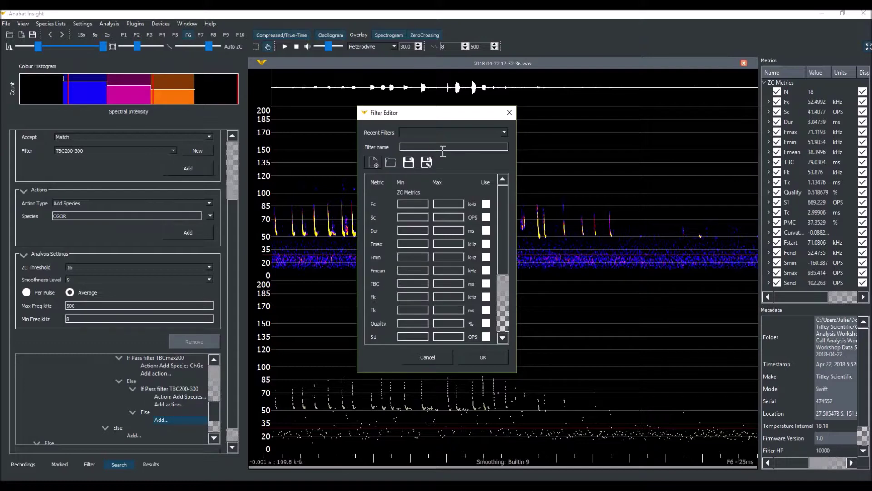
{"action": "left_click", "coordinate": [443, 151]}
{"action": "type", "text": "TBCmin300"}
{"action": "left_click", "coordinate": [412, 283]}
{"action": "type", "text": "300"}
{"action": "left_click", "coordinate": [456, 355]}
{"action": "left_click", "coordinate": [175, 166]}
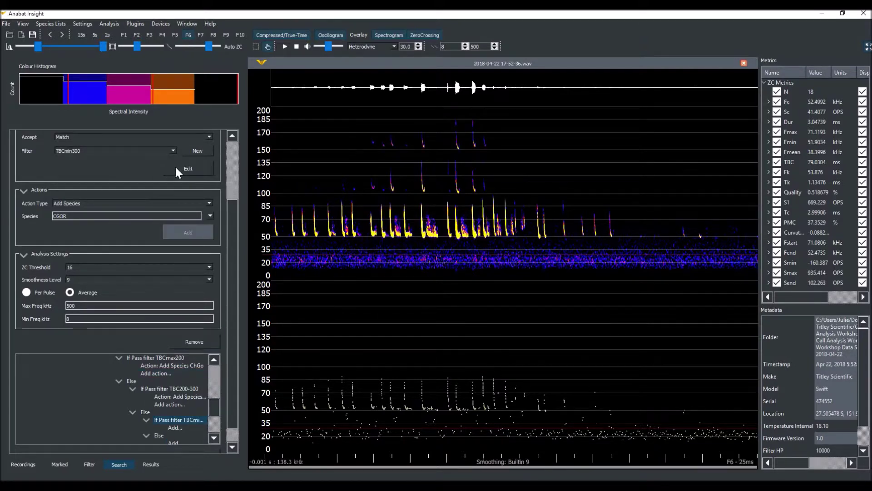
{"action": "left_click", "coordinate": [173, 427]}
{"action": "left_click", "coordinate": [210, 215]}
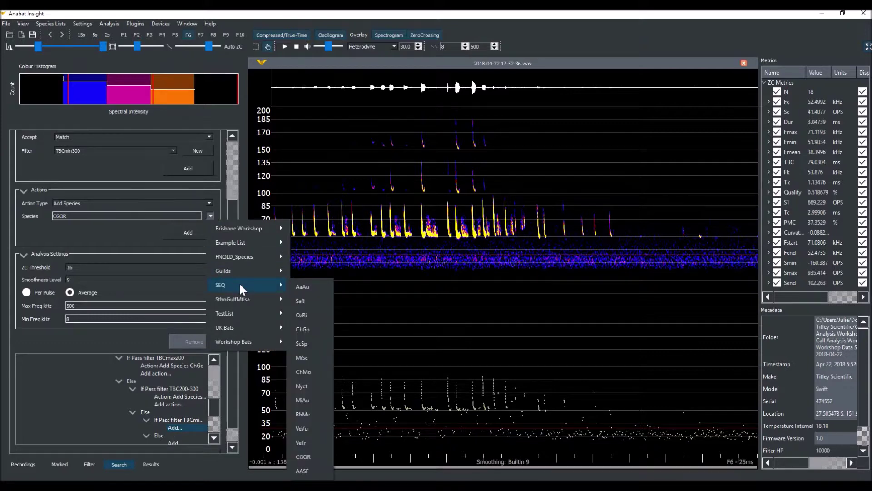
{"action": "left_click", "coordinate": [304, 320]}
{"action": "left_click", "coordinate": [191, 232]}
Give the TBCmin300 Else branch a Mark File action.
{"action": "left_click", "coordinate": [174, 427]}
{"action": "left_click", "coordinate": [209, 203]}
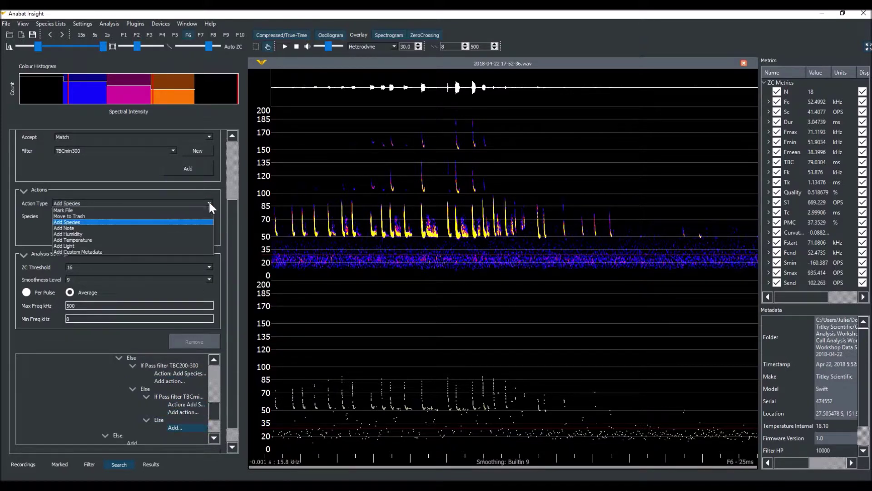
{"action": "left_click", "coordinate": [192, 217]}
{"action": "left_click", "coordinate": [192, 217]}
{"action": "scroll", "coordinate": [121, 406], "scroll_direction": "down", "scroll_amount": 1}
{"action": "left_click", "coordinate": [129, 412]}
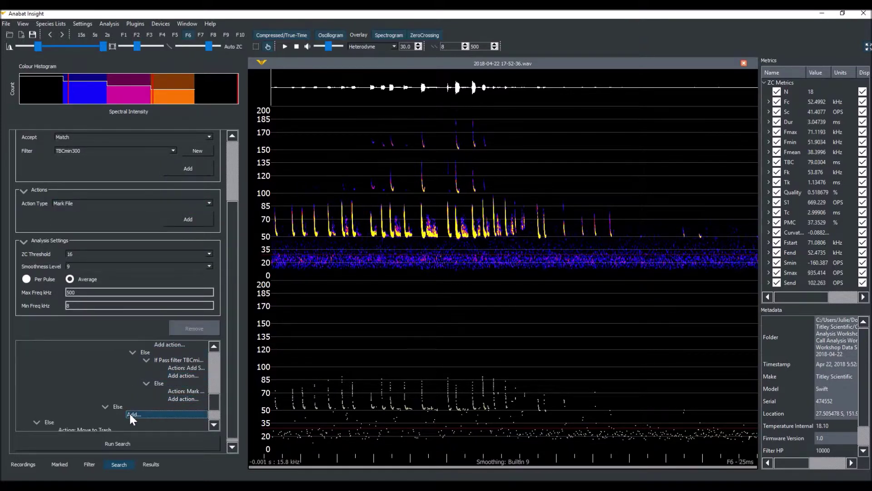
Create an FC36-47 filter with Fc 36–47 kHz and add it as a tree branch.
{"action": "left_click", "coordinate": [156, 151]}
{"action": "left_click", "coordinate": [197, 150]}
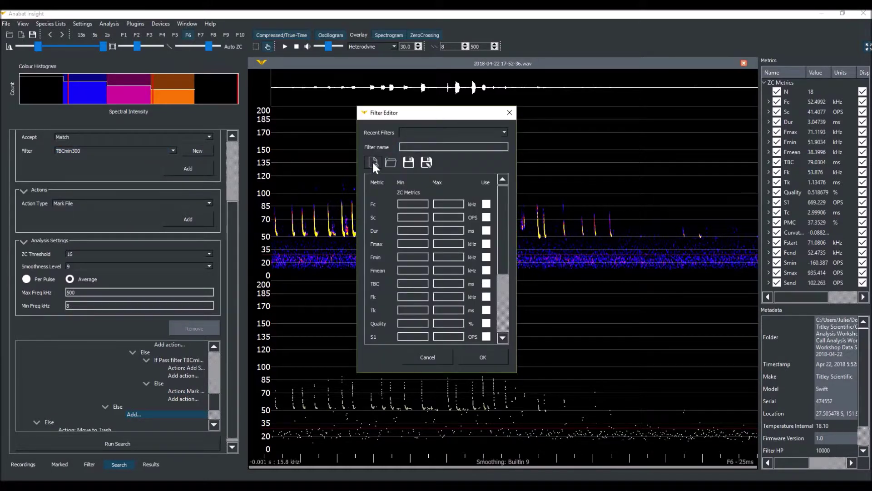
{"action": "left_click", "coordinate": [413, 147]}
{"action": "type", "text": "FC36-47"}
{"action": "left_click", "coordinate": [411, 204]}
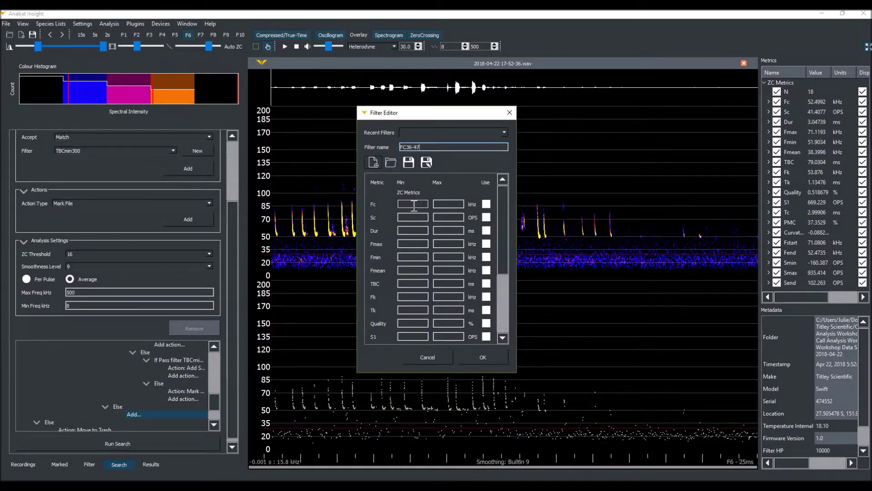
{"action": "type", "text": "36"}
{"action": "left_click", "coordinate": [441, 203]}
{"action": "type", "text": "47"}
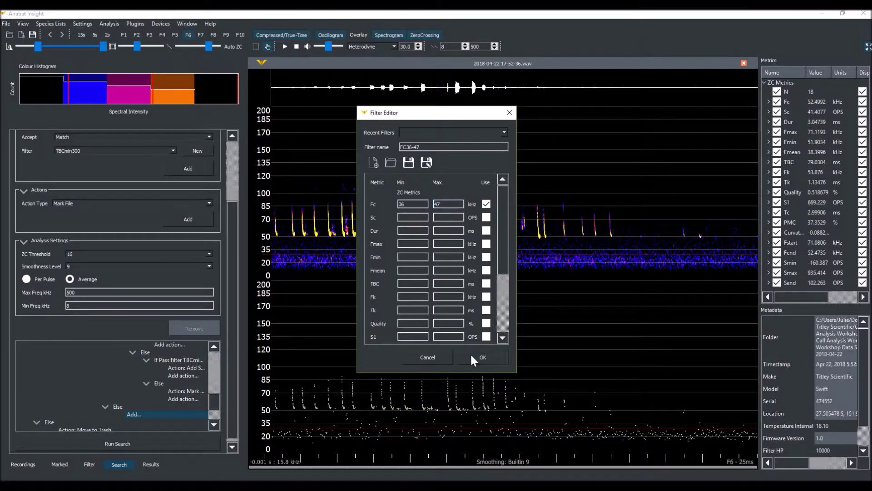
{"action": "left_click", "coordinate": [481, 357]}
{"action": "left_click", "coordinate": [191, 166]}
{"action": "left_click_drag", "start_coordinate": [241, 366], "coordinate": [282, 372]}
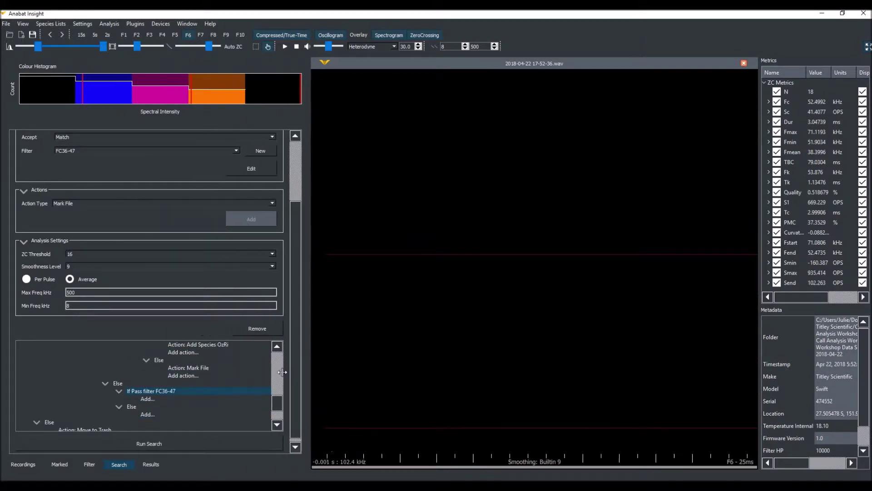
Under FC36-47, add a Durmax3s filter branch that labels its passes as Nyct.
{"action": "left_click", "coordinate": [154, 397]}
{"action": "left_click", "coordinate": [251, 168]}
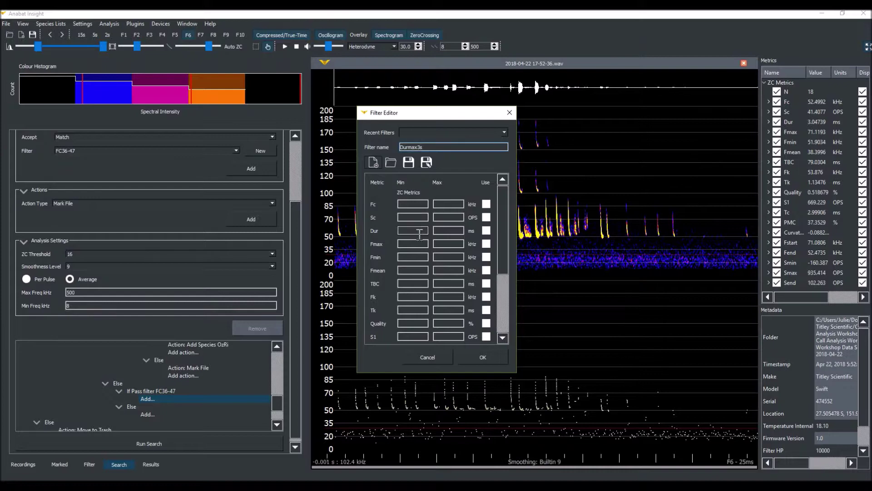
{"action": "left_click", "coordinate": [482, 357]}
{"action": "left_click", "coordinate": [252, 169]}
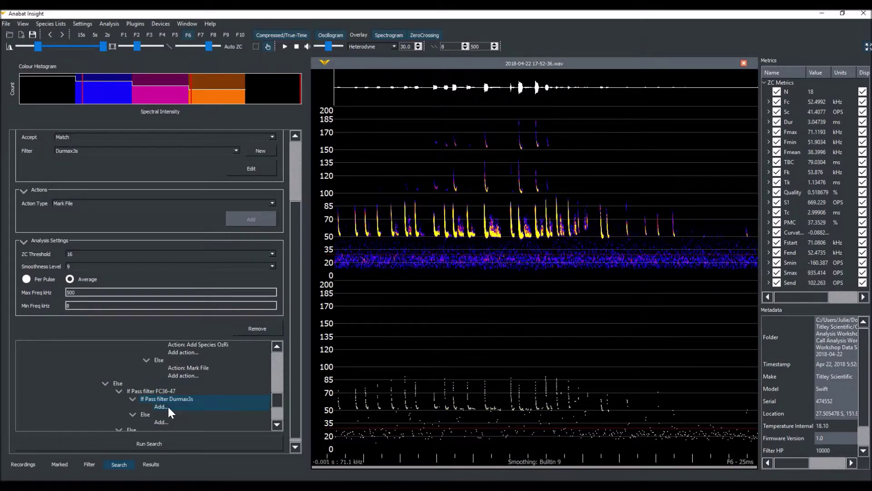
{"action": "left_click", "coordinate": [167, 405]}
{"action": "left_click", "coordinate": [259, 203]}
{"action": "left_click", "coordinate": [259, 220]}
{"action": "left_click", "coordinate": [273, 215]}
{"action": "mouse_move", "coordinate": [300, 285]}
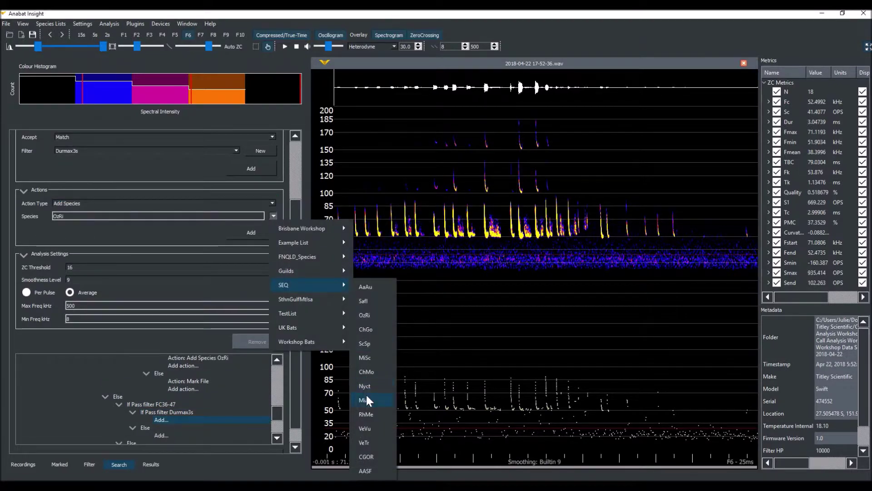
{"action": "left_click", "coordinate": [366, 393]}
{"action": "left_click", "coordinate": [252, 233]}
Under the Durmax3s Else, add a Durmin3s filter (minimum duration 3) labelling passes MiSc.
{"action": "left_click", "coordinate": [168, 440]}
{"action": "left_click", "coordinate": [260, 151]}
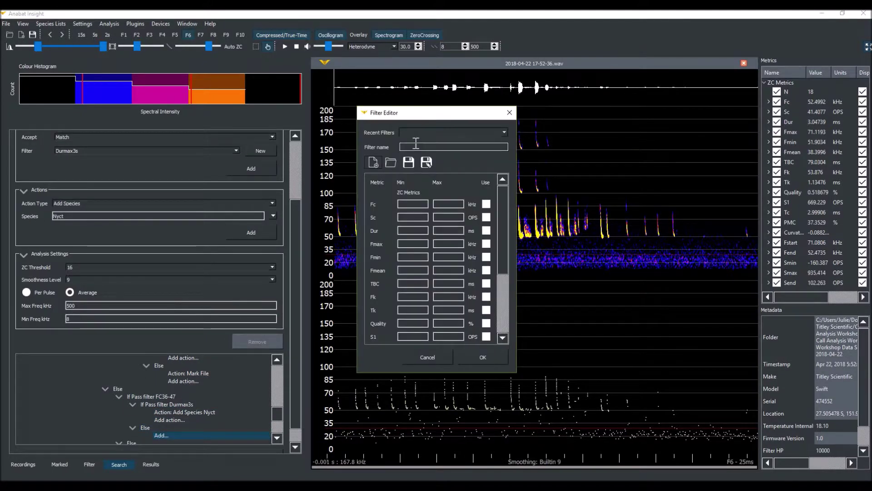
{"action": "left_click", "coordinate": [419, 147]}
{"action": "type", "text": "Durmin3s"}
{"action": "left_click", "coordinate": [418, 230]}
{"action": "type", "text": "3"}
{"action": "key", "text": "Return"}
{"action": "left_click", "coordinate": [250, 168]}
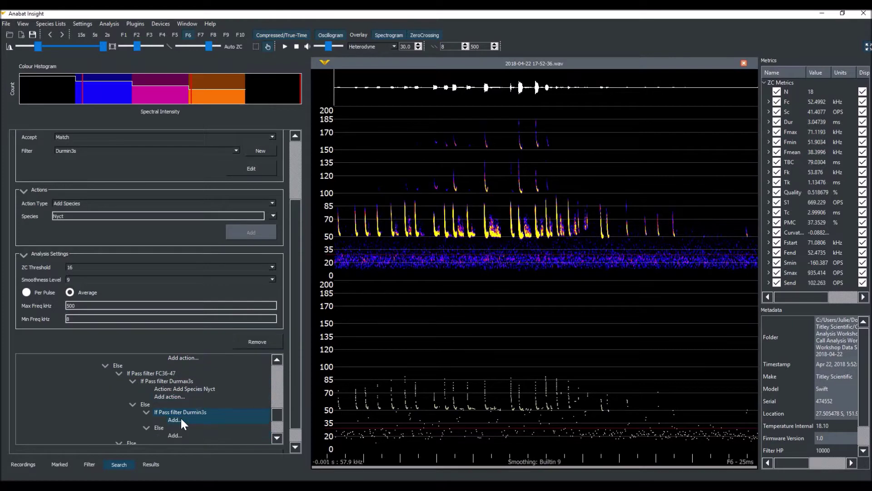
{"action": "left_click", "coordinate": [181, 416]}
{"action": "left_click", "coordinate": [273, 216]}
{"action": "mouse_move", "coordinate": [327, 286]}
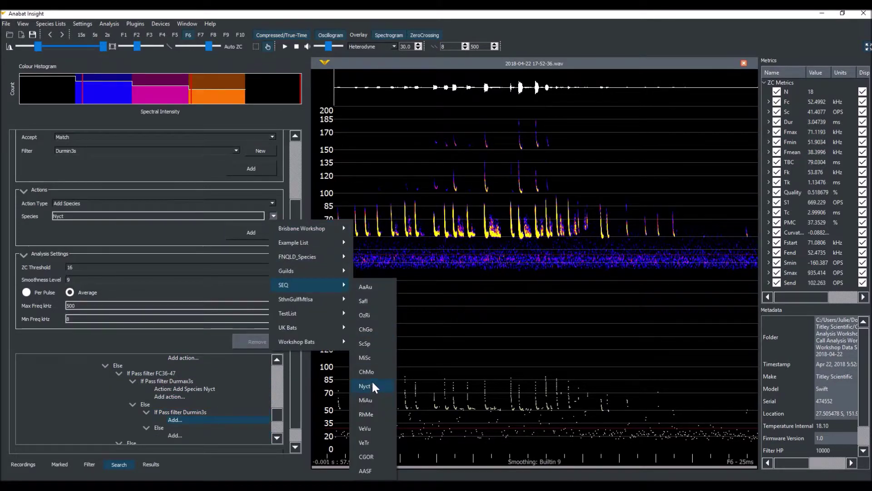
{"action": "left_click", "coordinate": [365, 358]}
{"action": "left_click", "coordinate": [251, 233]}
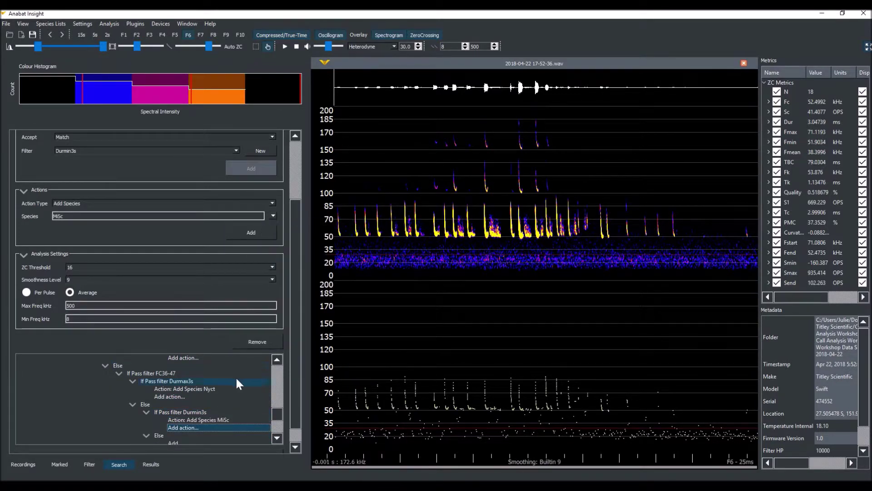
Mark the files that fall through to the Durmin3s Else branch.
{"action": "left_click", "coordinate": [182, 434]}
{"action": "left_click", "coordinate": [263, 203]}
{"action": "left_click", "coordinate": [261, 217]}
{"action": "left_click", "coordinate": [250, 219]}
Under the FC36-47 Else, add an FC47-54 filter branch with Fc 47–54 kHz.
{"action": "left_click", "coordinate": [149, 396]}
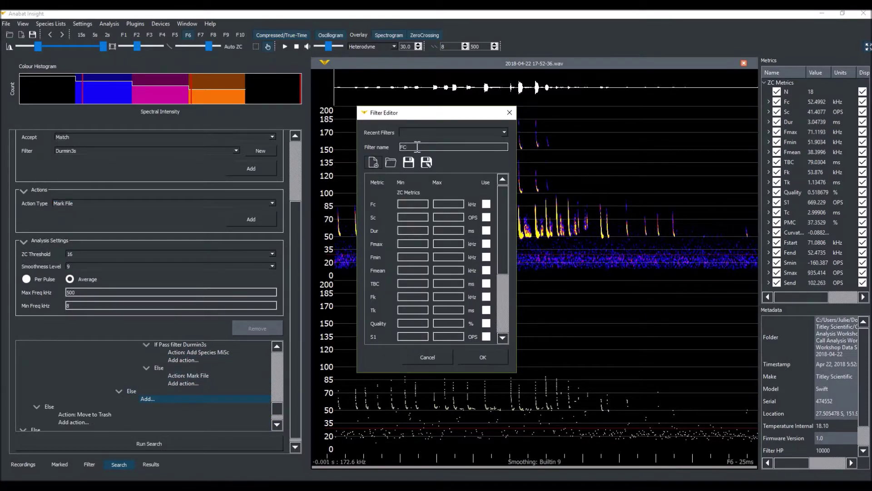
{"action": "left_click", "coordinate": [417, 147]}
{"action": "type", "text": "FC47-54"}
{"action": "left_click", "coordinate": [486, 204]}
{"action": "left_click", "coordinate": [412, 204]}
{"action": "type", "text": "47"}
{"action": "left_click", "coordinate": [439, 203]}
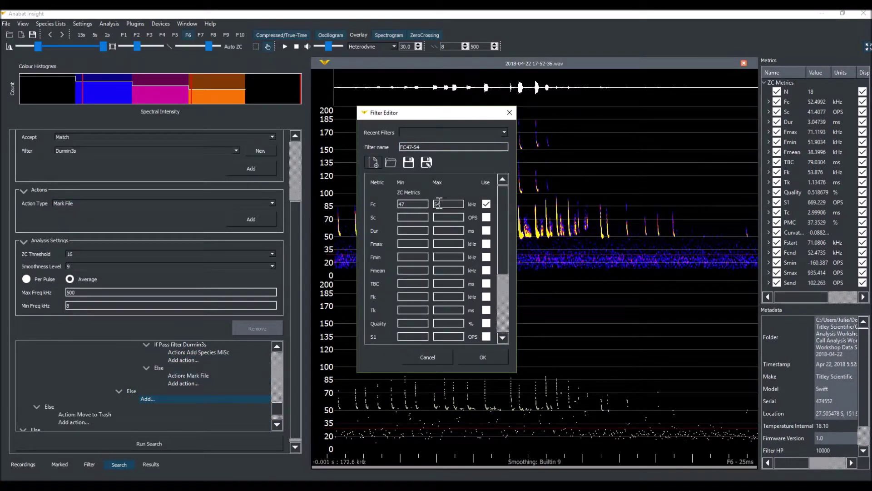
{"action": "type", "text": "54"}
{"action": "left_click", "coordinate": [481, 357]}
{"action": "left_click", "coordinate": [259, 170]}
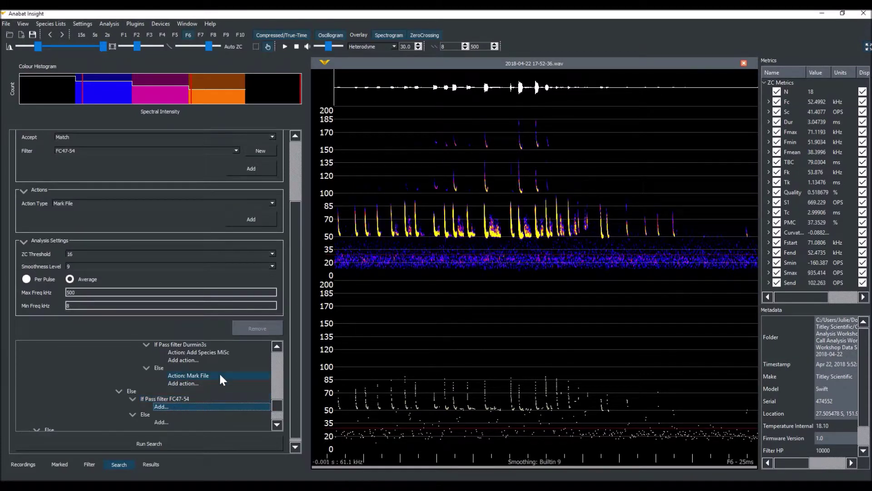
Label passes in the FC47-54 branch with the species VTCM.
{"action": "left_click", "coordinate": [255, 203]}
{"action": "left_click", "coordinate": [254, 213]}
{"action": "left_click", "coordinate": [273, 216]}
{"action": "mouse_move", "coordinate": [318, 285]}
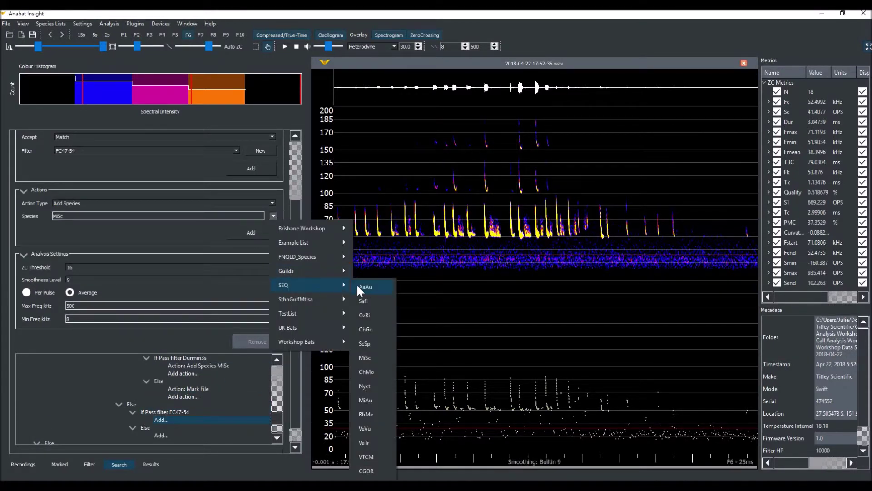
{"action": "left_click", "coordinate": [371, 456]}
{"action": "left_click", "coordinate": [251, 236]}
Under the FC47-54 Else, add an FC54-62 filter branch with Fc 54–62 kHz.
{"action": "left_click", "coordinate": [161, 441]}
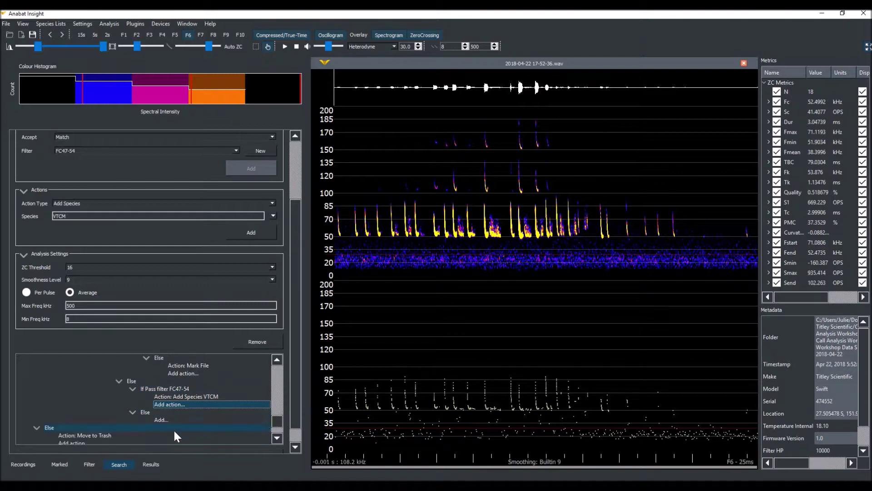
{"action": "left_click", "coordinate": [256, 150]}
{"action": "type", "text": "FC54"}
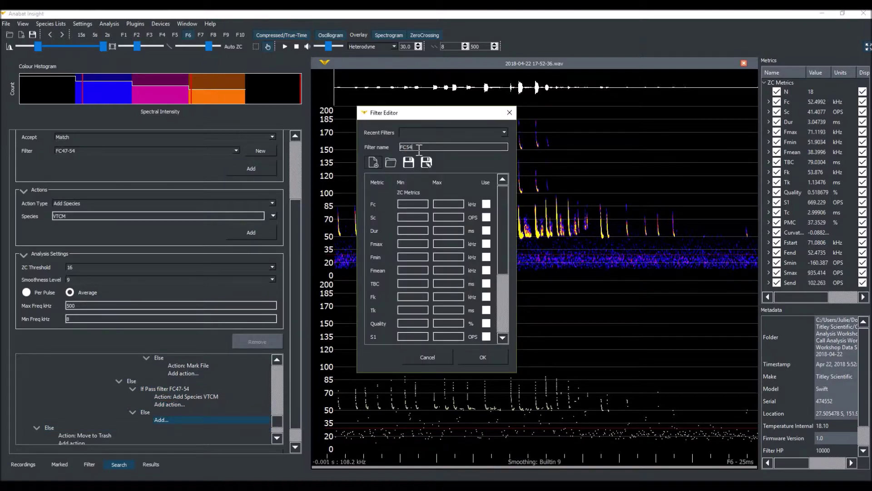
{"action": "type", "text": "-62"}
{"action": "left_click", "coordinate": [412, 204]}
{"action": "type", "text": "54"}
{"action": "left_click", "coordinate": [444, 204]}
{"action": "type", "text": "62"}
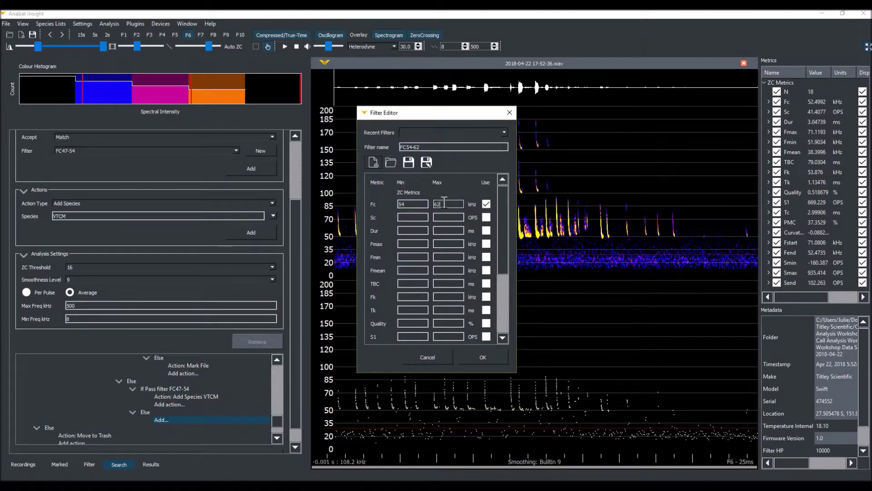
{"action": "left_click", "coordinate": [483, 357]}
{"action": "left_click", "coordinate": [242, 168]}
Label FC54-62 passes as MiAu and mark files under the final Else.
{"action": "left_click", "coordinate": [184, 426]}
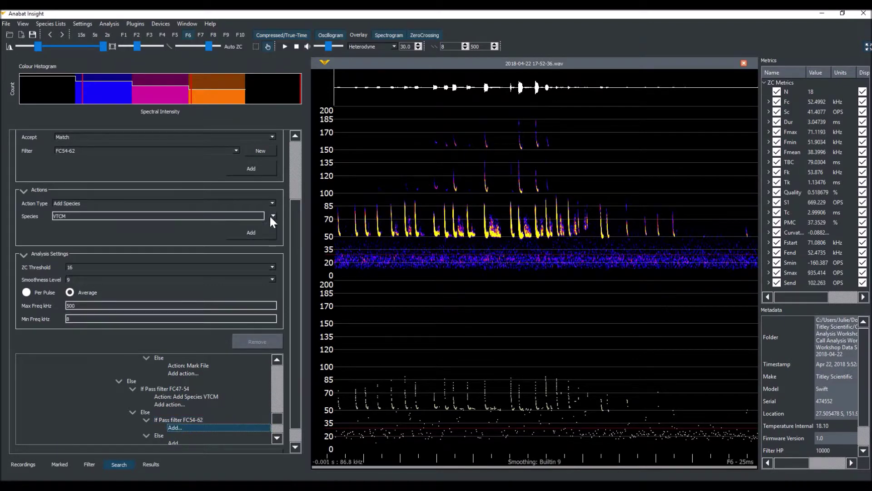
{"action": "left_click", "coordinate": [273, 216]}
{"action": "mouse_move", "coordinate": [302, 283]}
{"action": "left_click", "coordinate": [369, 402]}
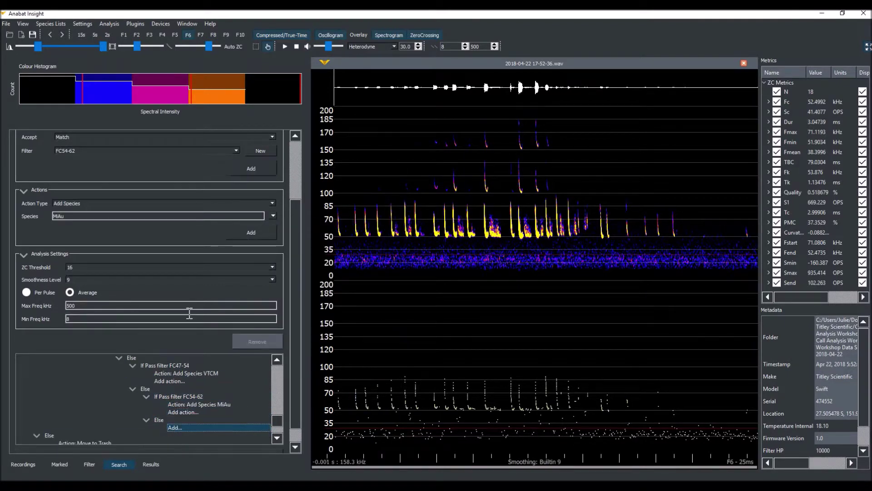
{"action": "left_click", "coordinate": [204, 203]}
{"action": "left_click", "coordinate": [206, 210]}
{"action": "left_click", "coordinate": [240, 222]}
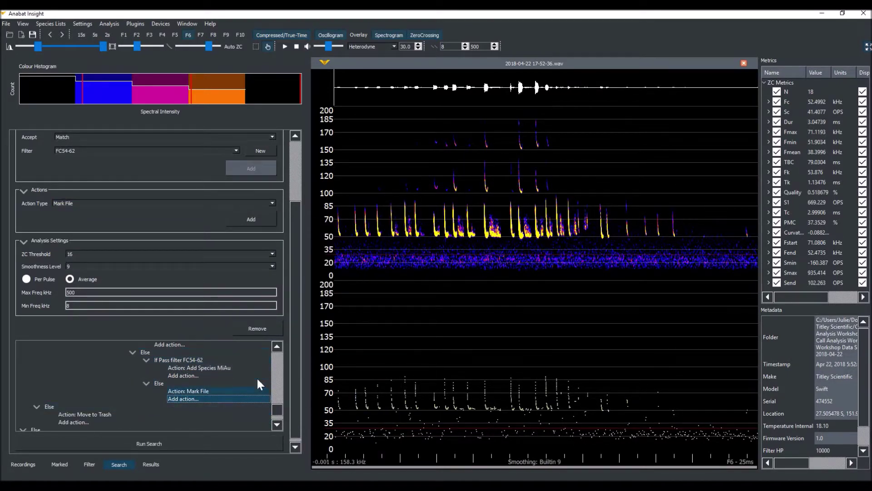
{"action": "mouse_move", "coordinate": [276, 409]}
{"action": "left_mouse_down"}
{"action": "mouse_move", "coordinate": [274, 346]}
{"action": "mouse_move", "coordinate": [279, 415]}
{"action": "left_mouse_up"}
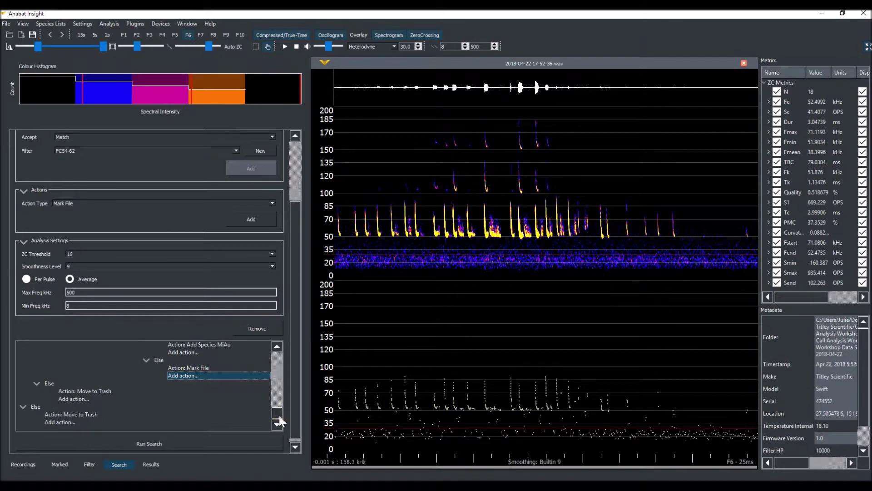
{"action": "scroll", "coordinate": [278, 413], "scroll_direction": "down", "scroll_amount": 1}
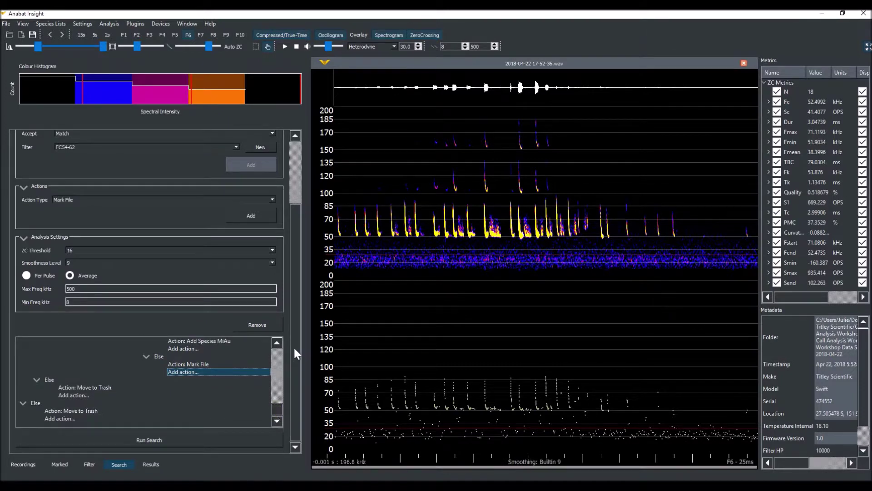
{"action": "left_click_drag", "start_coordinate": [294, 348], "coordinate": [304, 262]}
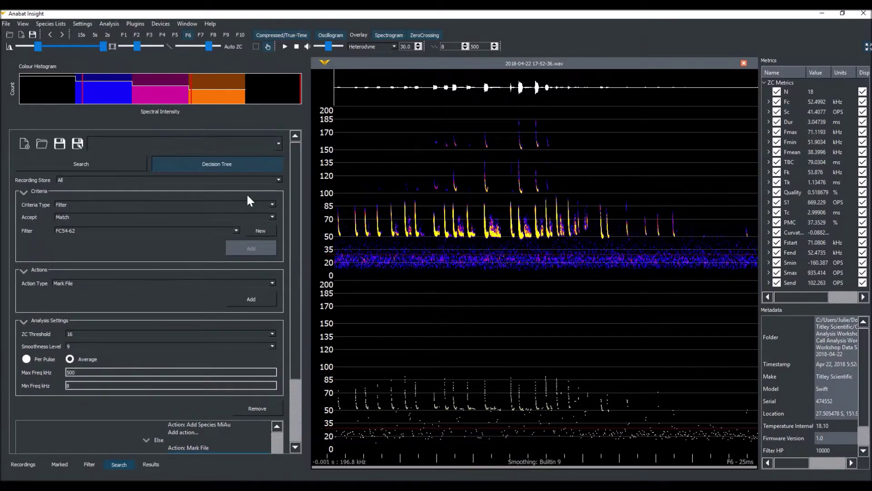
Save the tree as the .ais file 'SEQ decision tree' in Documents.
{"action": "left_click", "coordinate": [58, 143]}
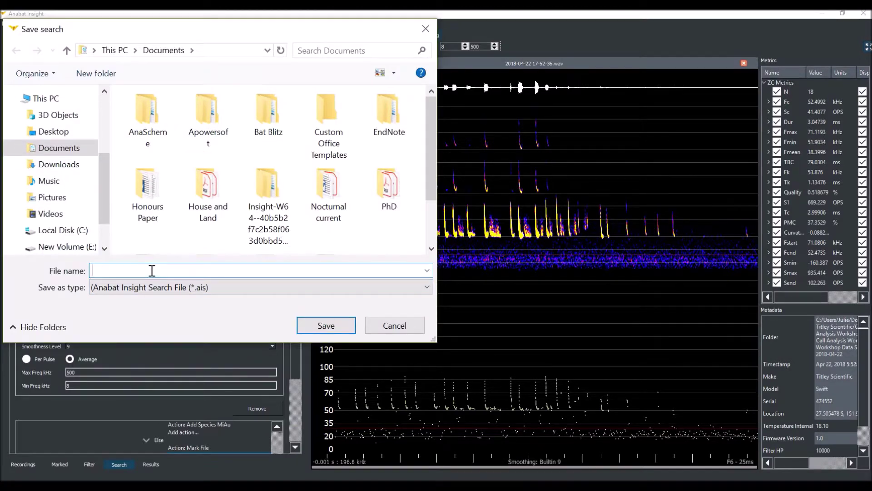
{"action": "type", "text": "SEQ decision tree"}
{"action": "key", "text": "Return"}
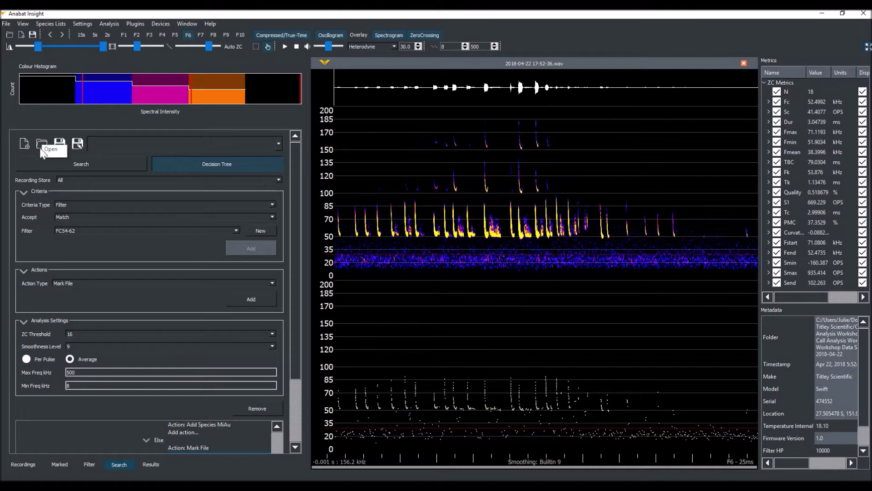
Run the decision tree on the recordings and widen the Results columns to show full filter and file names.
{"action": "left_click_drag", "start_coordinate": [296, 165], "coordinate": [302, 243]}
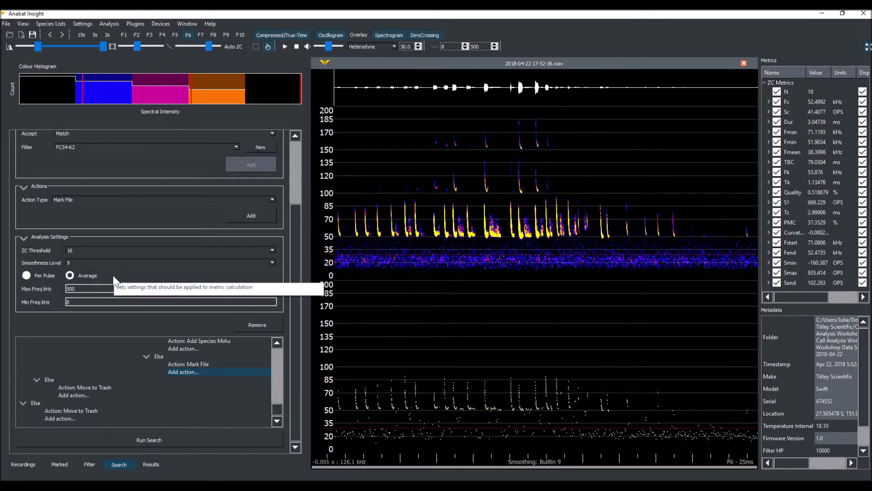
{"action": "left_click", "coordinate": [268, 441]}
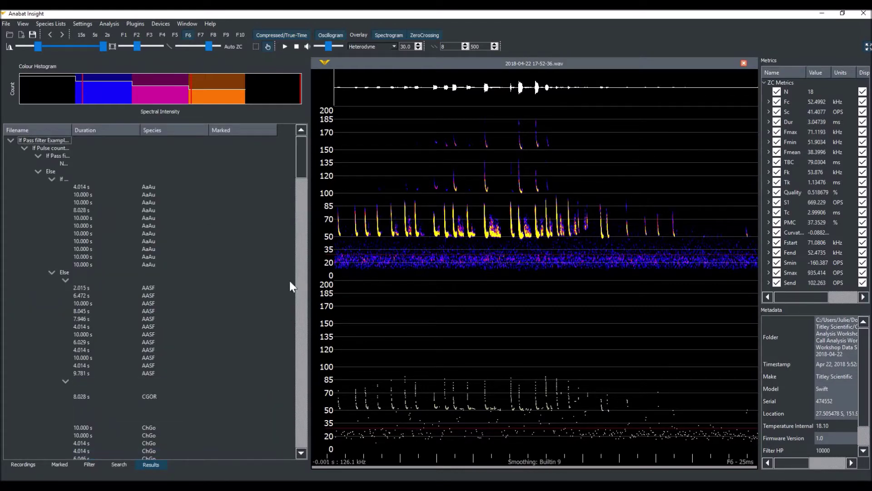
{"action": "left_click_drag", "start_coordinate": [71, 129], "coordinate": [187, 128]}
{"action": "left_click_drag", "start_coordinate": [258, 129], "coordinate": [216, 129]}
{"action": "left_click_drag", "start_coordinate": [298, 156], "coordinate": [282, 127]}
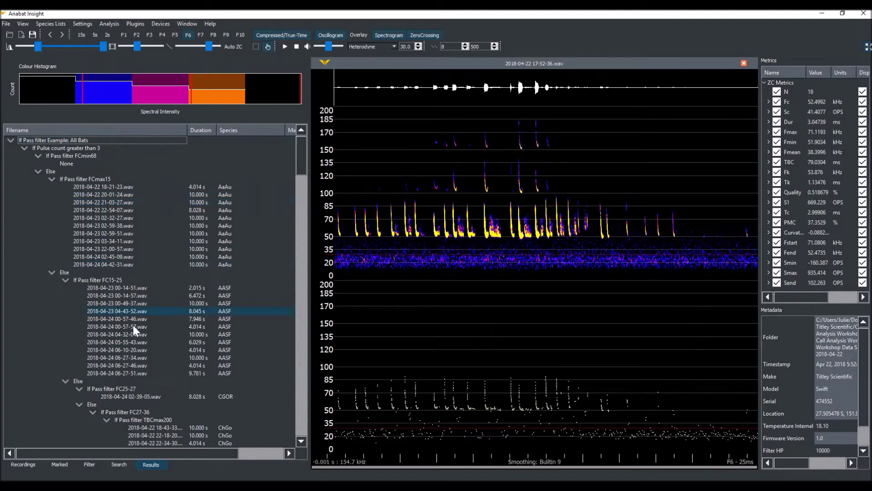
{"action": "left_click", "coordinate": [30, 464]}
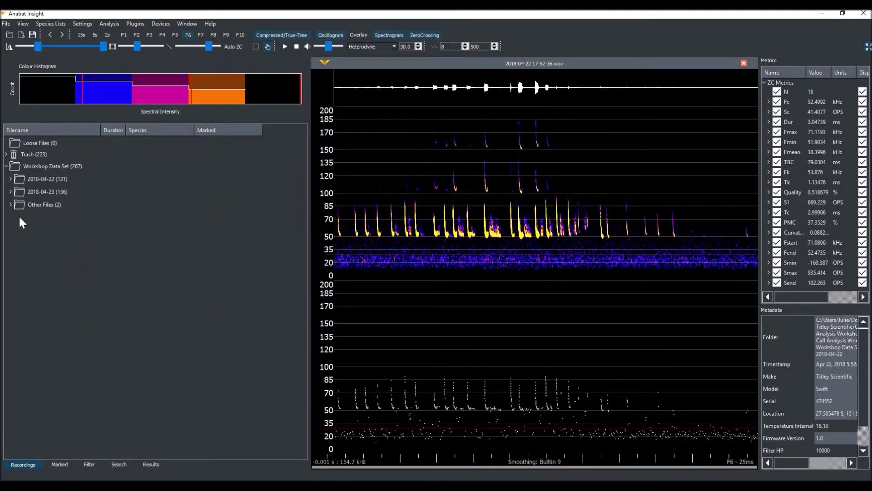
Expand the 2018-04-22 folder to review the species labels on its recordings.
{"action": "left_click", "coordinate": [11, 179]}
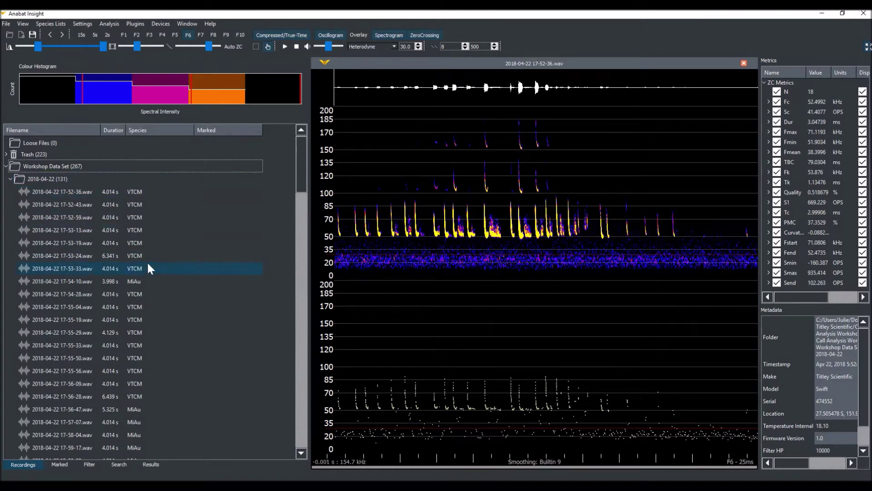
{"action": "scroll", "coordinate": [146, 366], "scroll_direction": "down", "scroll_amount": 6}
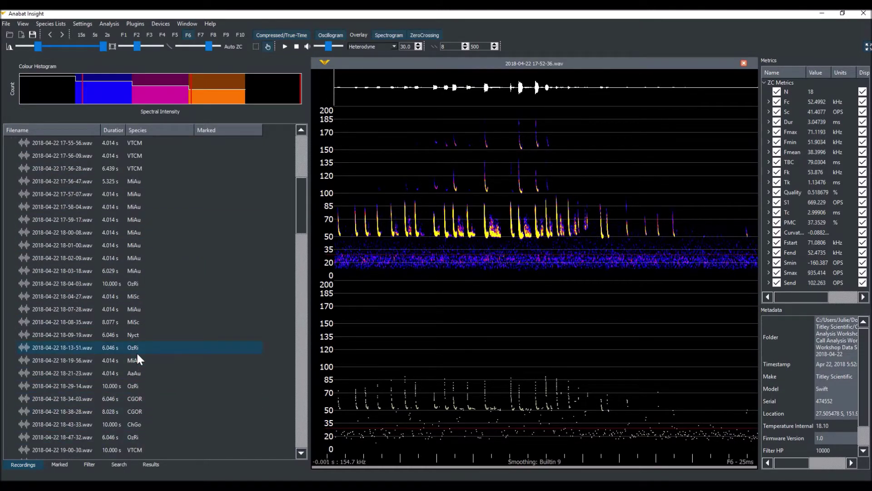
{"action": "left_click_drag", "start_coordinate": [302, 212], "coordinate": [310, 152]}
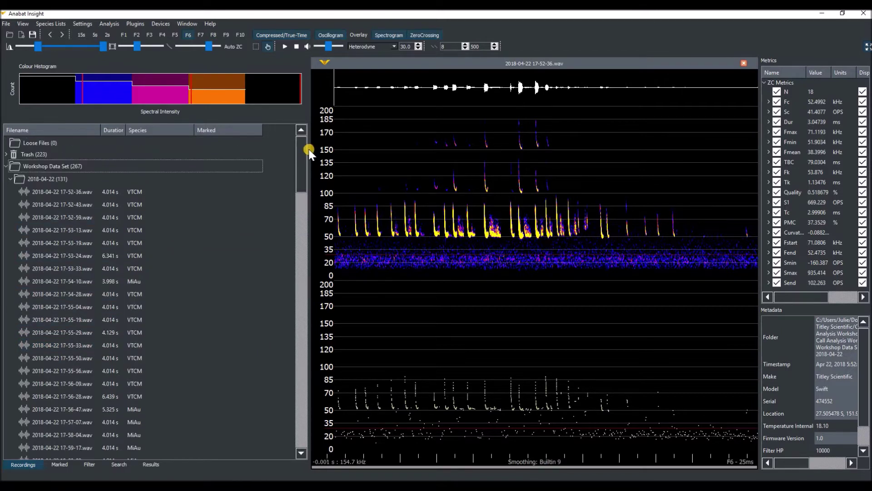
Inspect the Trash folder's options without emptying it, then go back to the Search settings.
{"action": "left_click", "coordinate": [54, 154]}
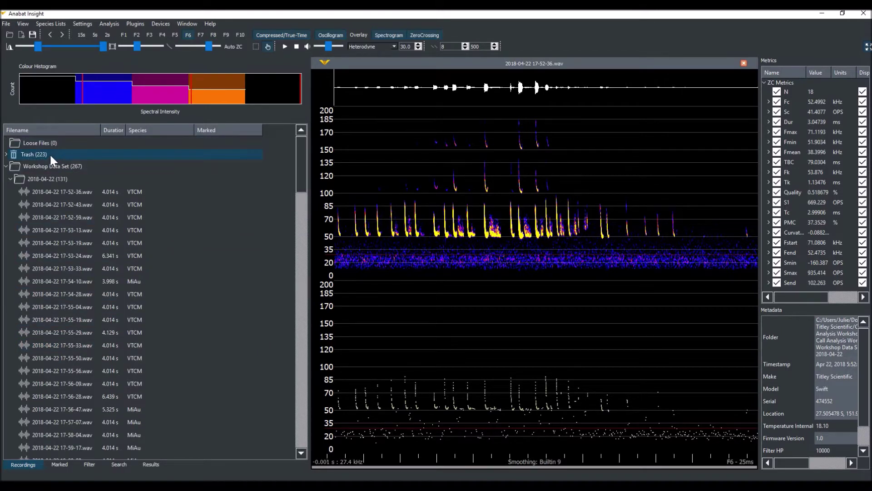
{"action": "right_click", "coordinate": [52, 154]}
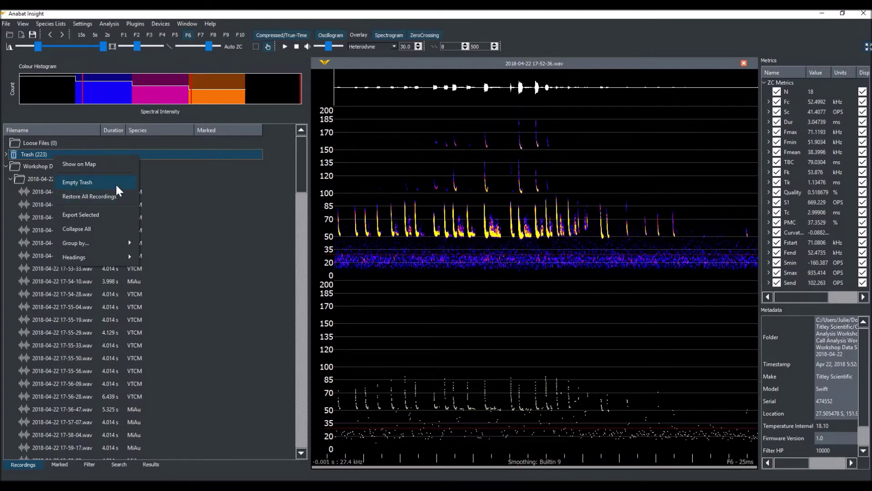
{"action": "left_click", "coordinate": [201, 197]}
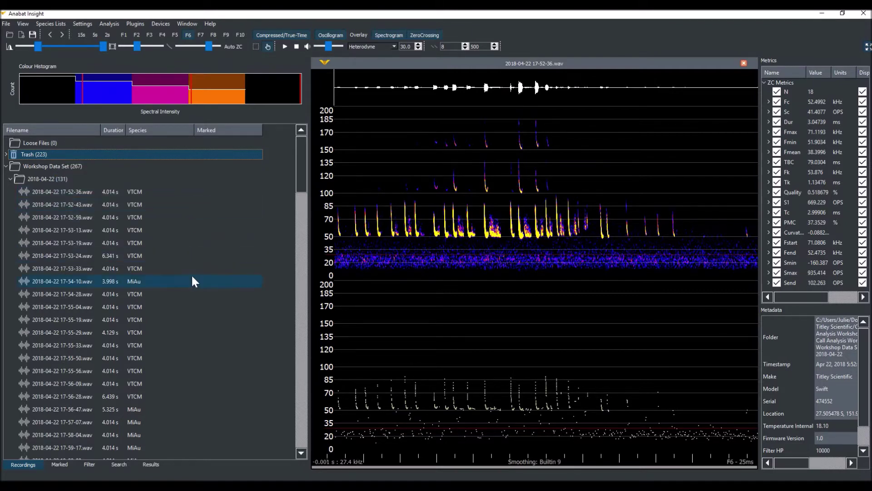
{"action": "left_click", "coordinate": [119, 465]}
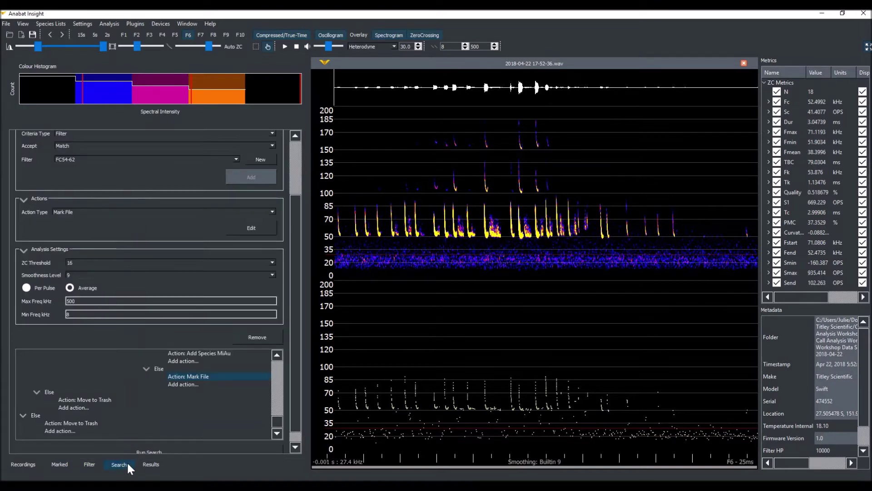
Open the FC54-62 filter condition in the tree for editing.
{"action": "scroll", "coordinate": [276, 422], "scroll_direction": "up", "scroll_amount": 2}
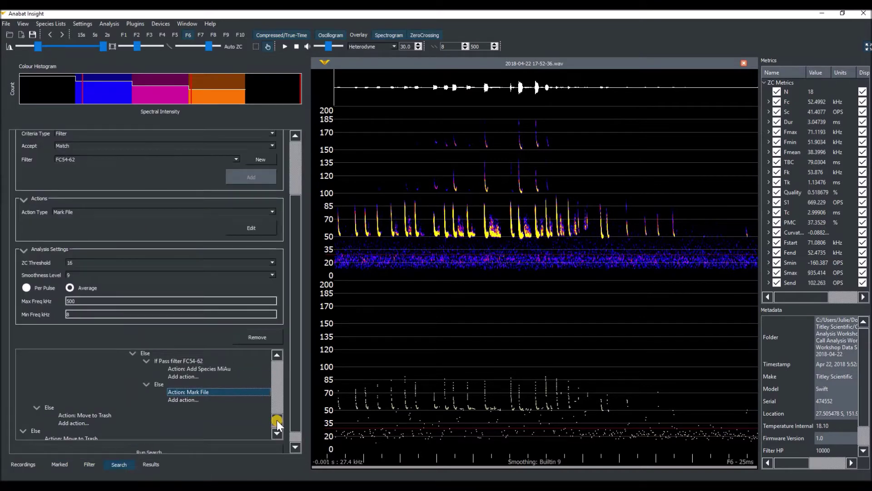
{"action": "left_click", "coordinate": [192, 376]}
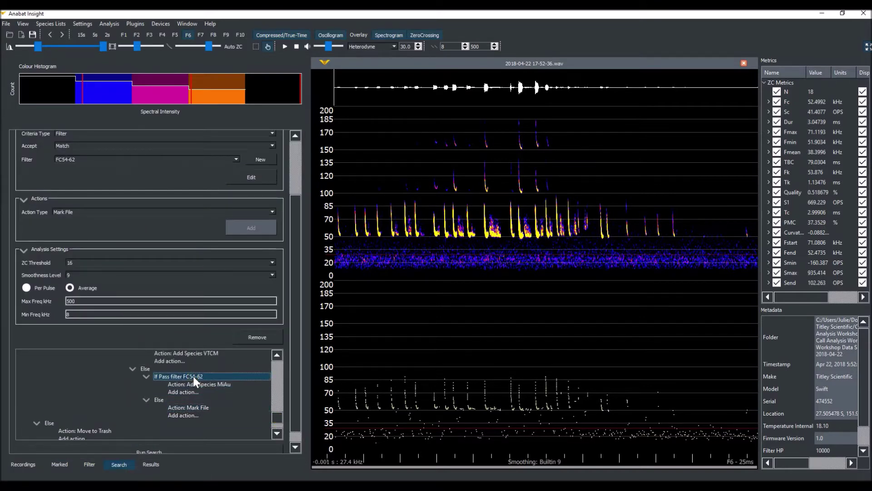
{"action": "scroll", "coordinate": [293, 204], "scroll_direction": "up", "scroll_amount": 1}
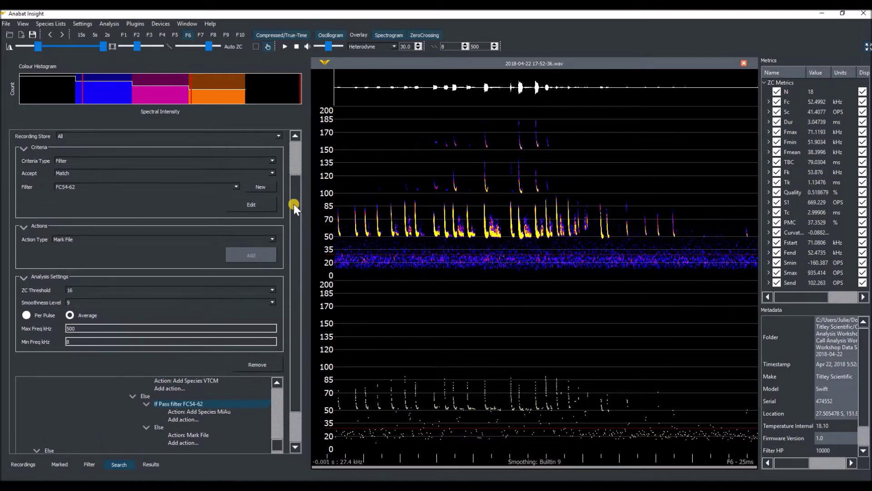
{"action": "left_click", "coordinate": [259, 190]}
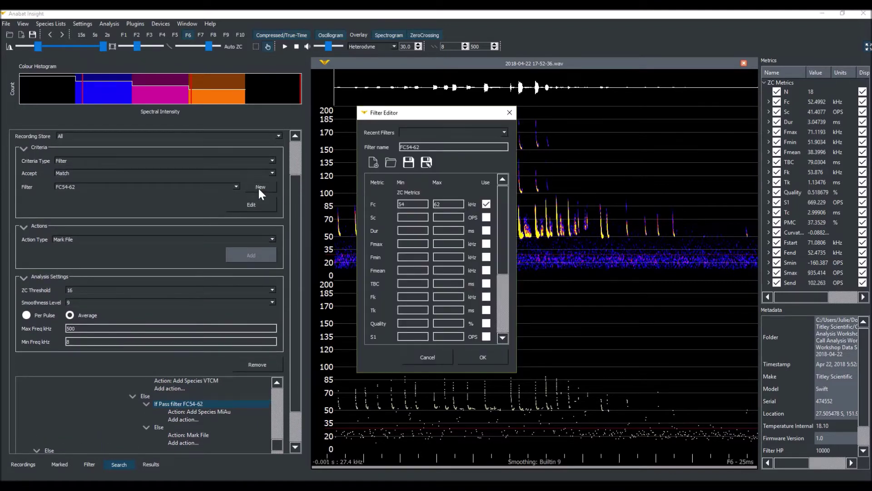
Rename the filter FC54-68 and raise its Fc maximum to 68 kHz.
{"action": "left_click", "coordinate": [419, 147]}
{"action": "key", "text": "BackSpace"}
{"action": "type", "text": "8"}
{"action": "left_click", "coordinate": [444, 204]}
{"action": "key", "text": "BackSpace"}
{"action": "type", "text": "8"}
{"action": "left_click", "coordinate": [478, 357]}
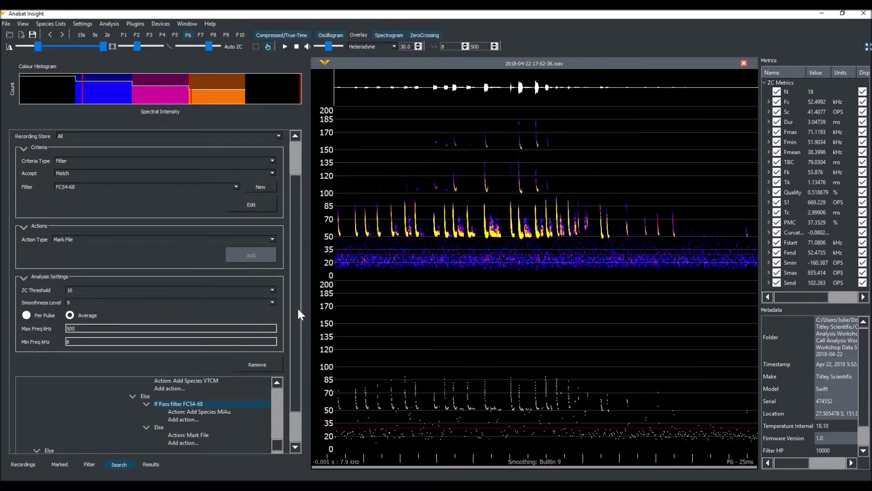
{"action": "left_click_drag", "start_coordinate": [298, 309], "coordinate": [299, 273]}
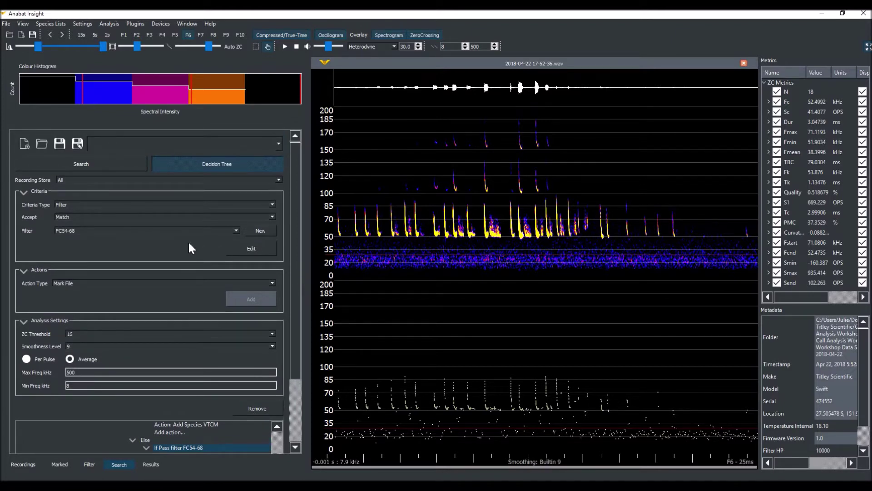
Overwrite SEQ decision tree.ais with the updated tree, confirming the replacement.
{"action": "left_click", "coordinate": [59, 143]}
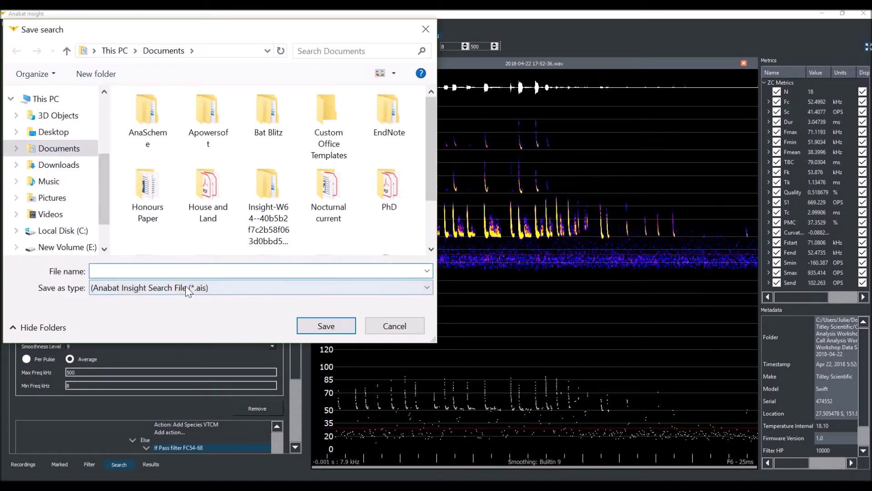
{"action": "left_click", "coordinate": [388, 213]}
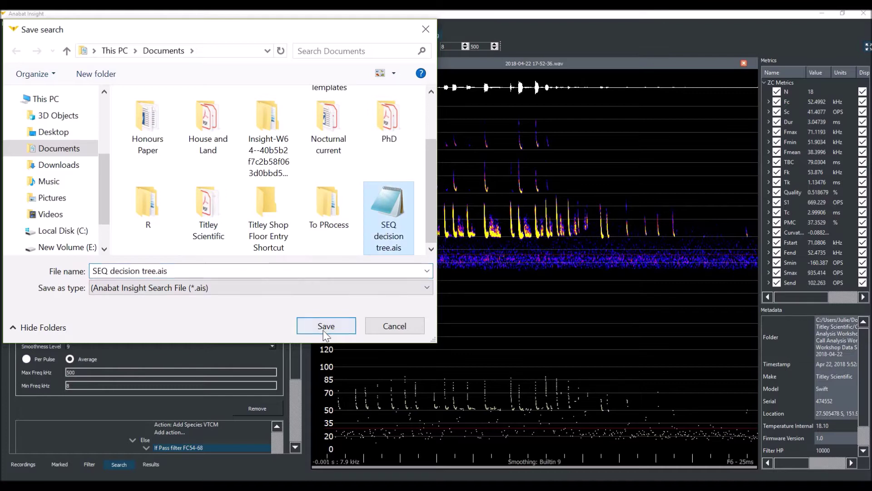
{"action": "left_click", "coordinate": [325, 327]}
{"action": "left_click", "coordinate": [457, 251]}
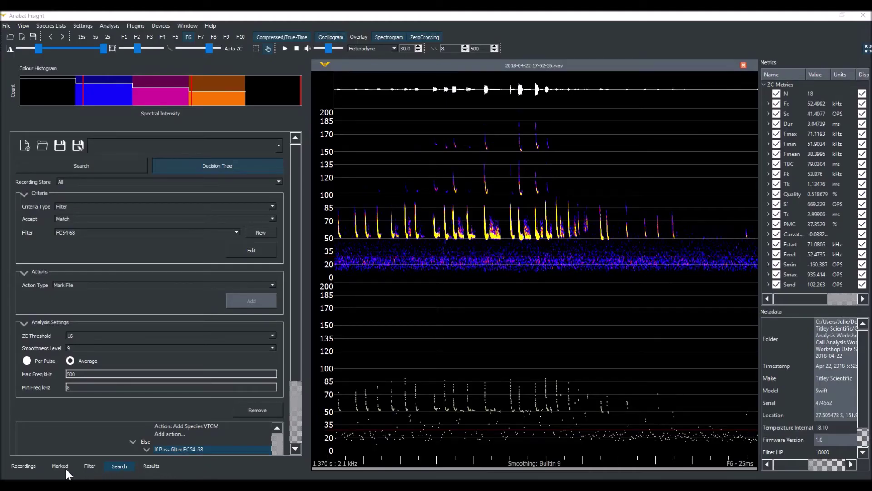
Review the spectrograms of both marked 2018-04-23 recordings, then return to the Search settings.
{"action": "left_click", "coordinate": [67, 465]}
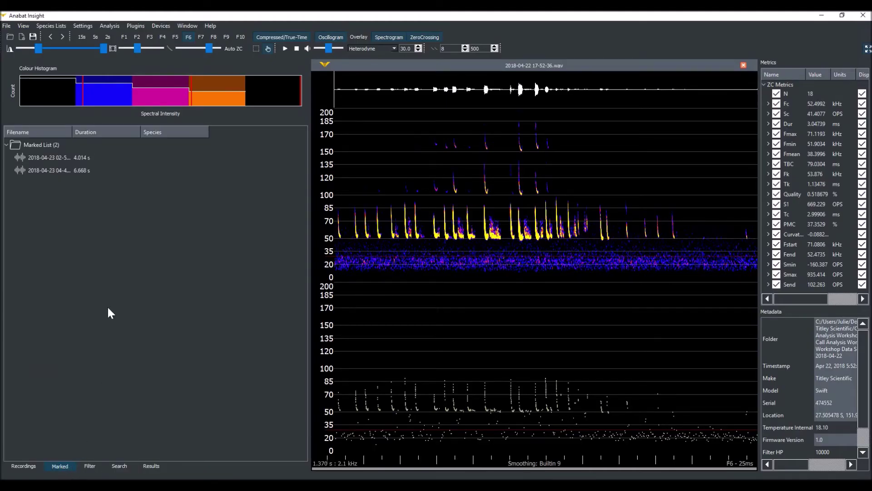
{"action": "double_click", "coordinate": [67, 157]}
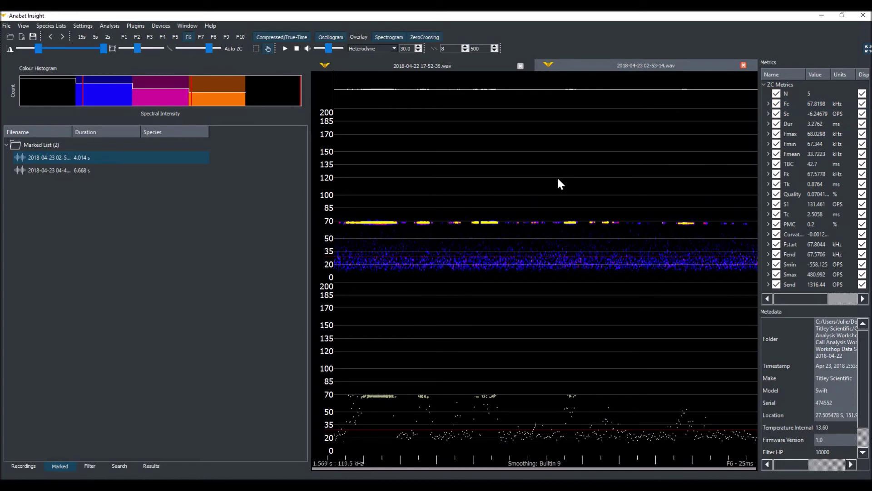
{"action": "key", "text": "Down"}
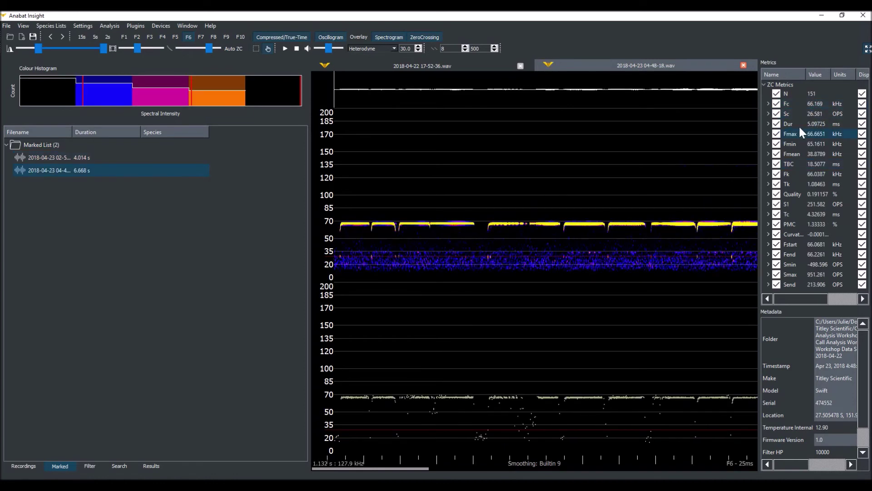
{"action": "left_click", "coordinate": [743, 66]}
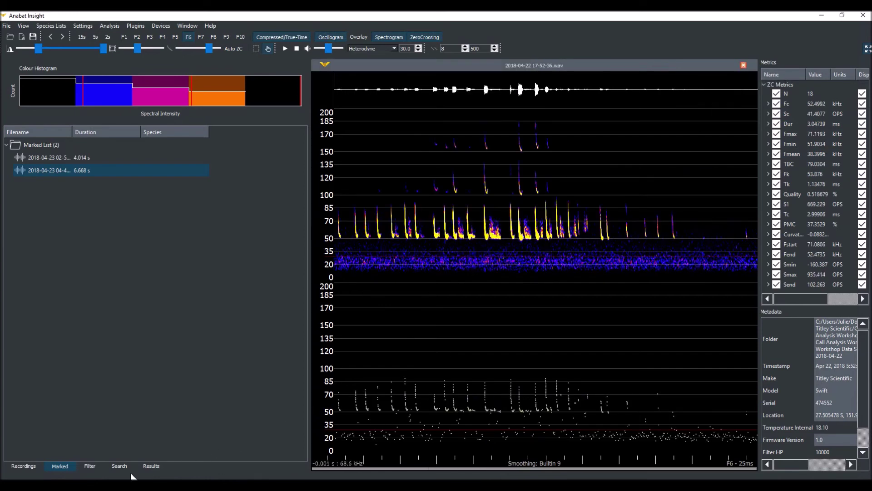
{"action": "left_click", "coordinate": [119, 466]}
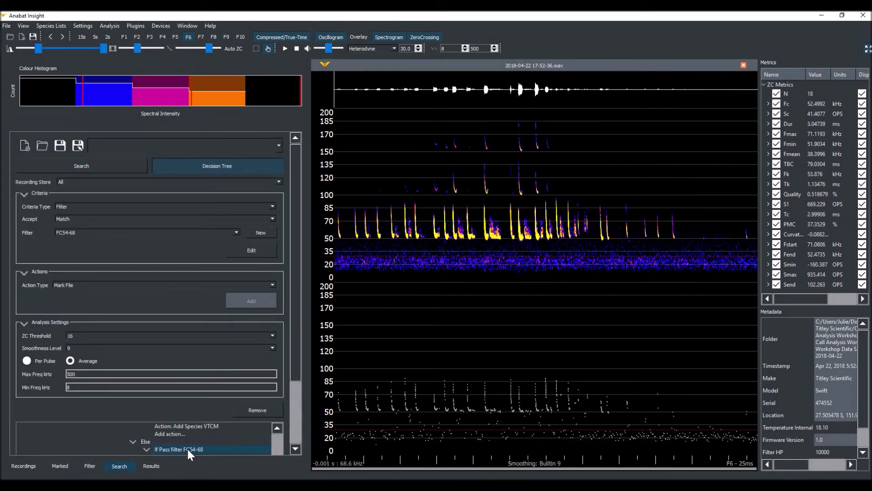